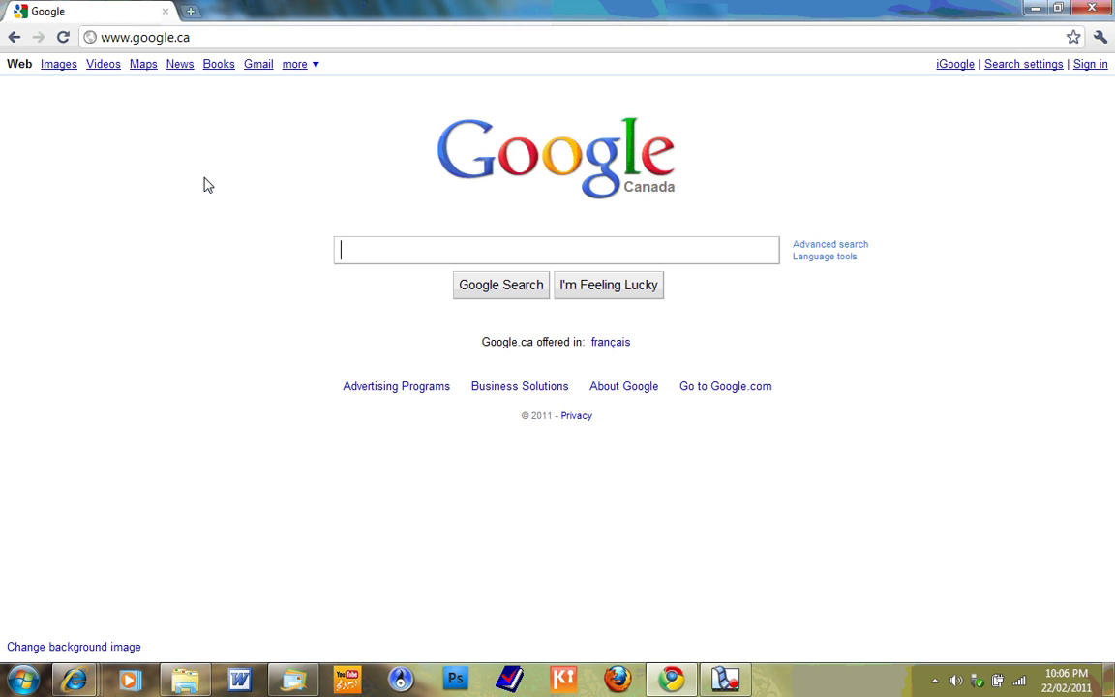
pyautogui.click(193, 44)
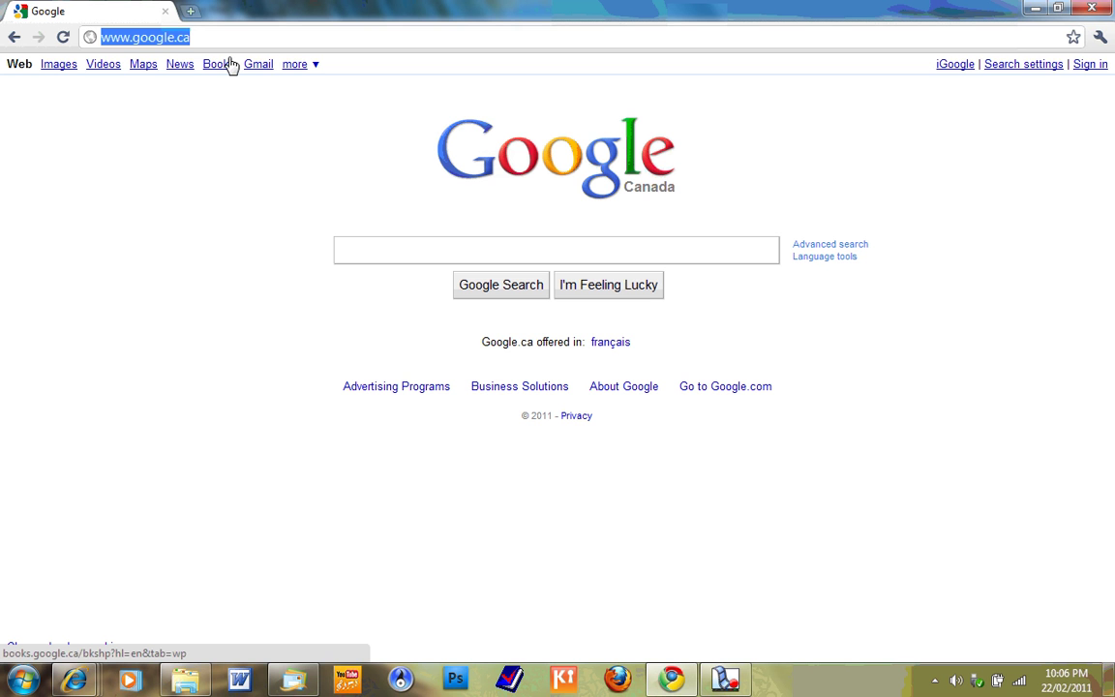
pyautogui.write('www')
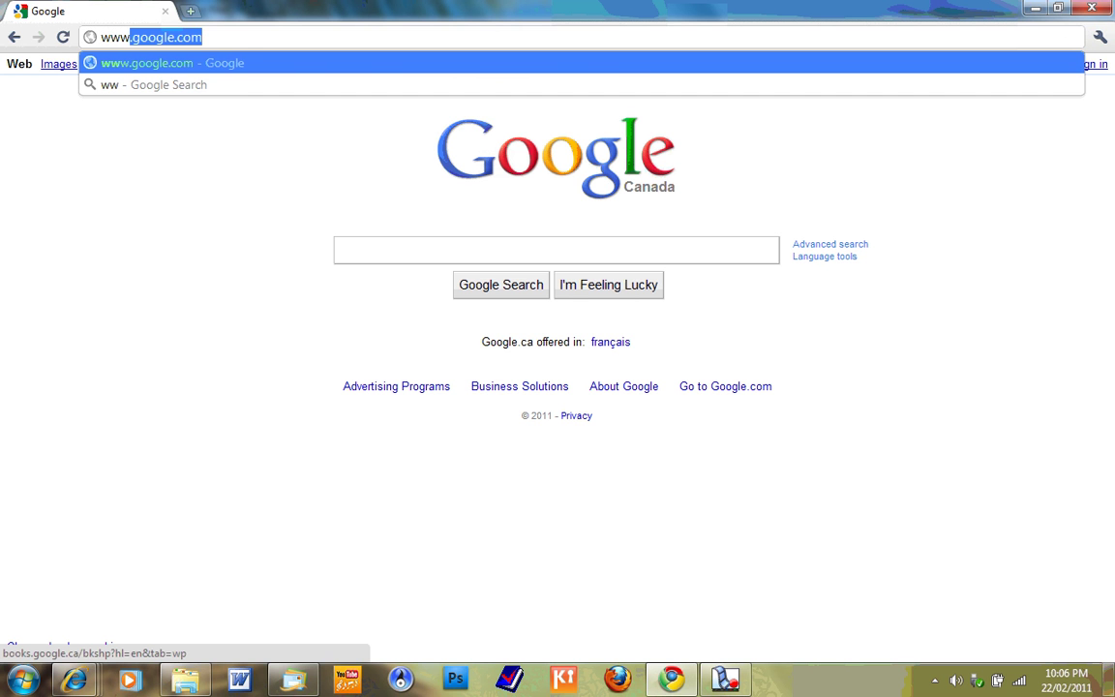
pyautogui.write('.pearson')
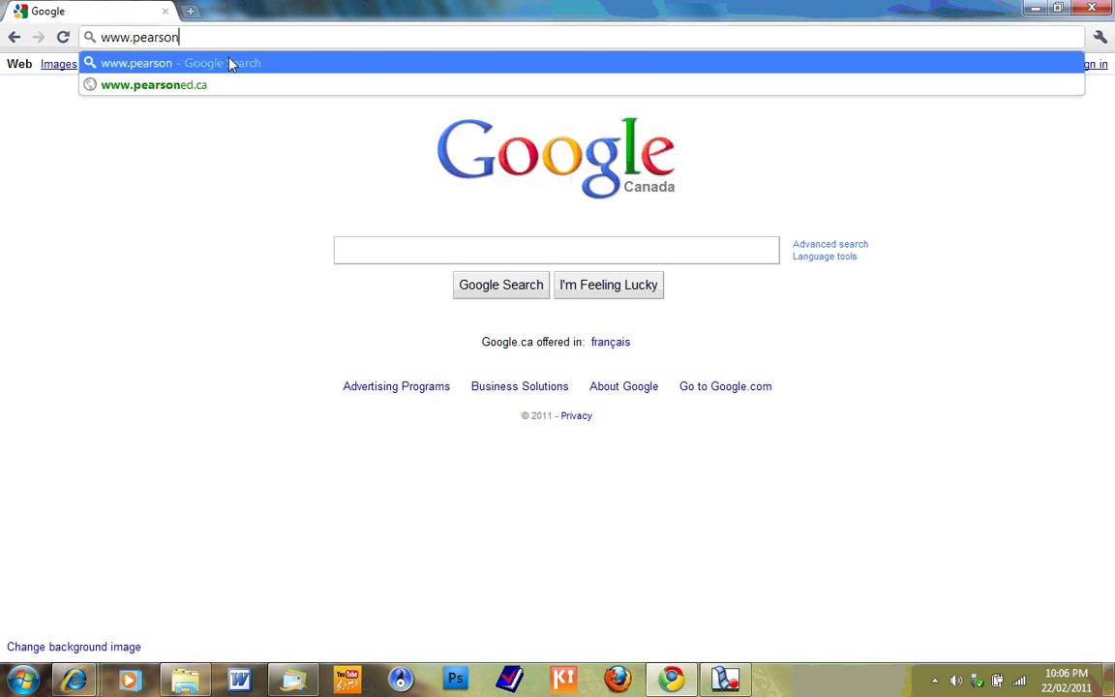
pyautogui.write('ci.net')
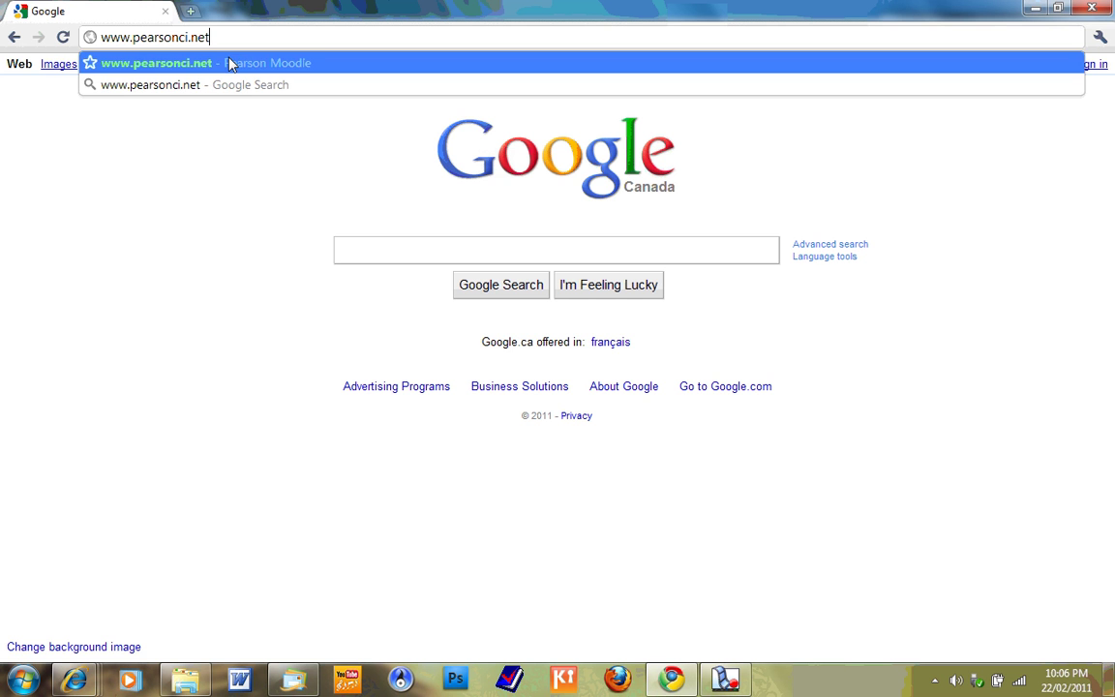
pyautogui.press('Return')
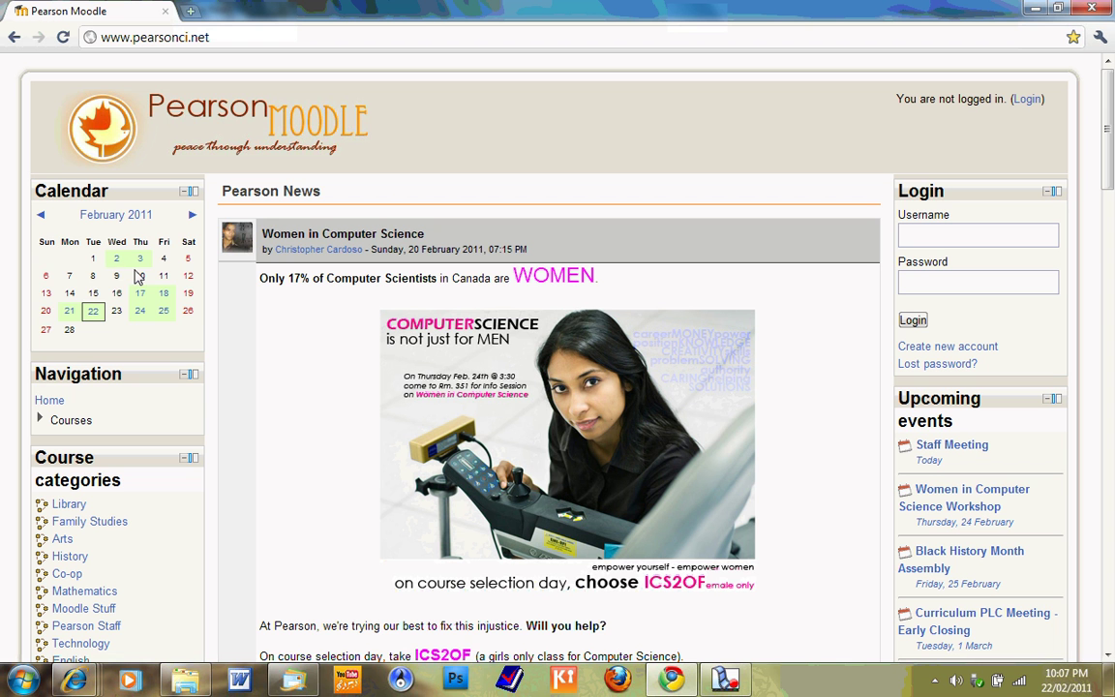
pyautogui.moveTo(118, 263)
pyautogui.moveTo(73, 312)
pyautogui.moveTo(100, 325)
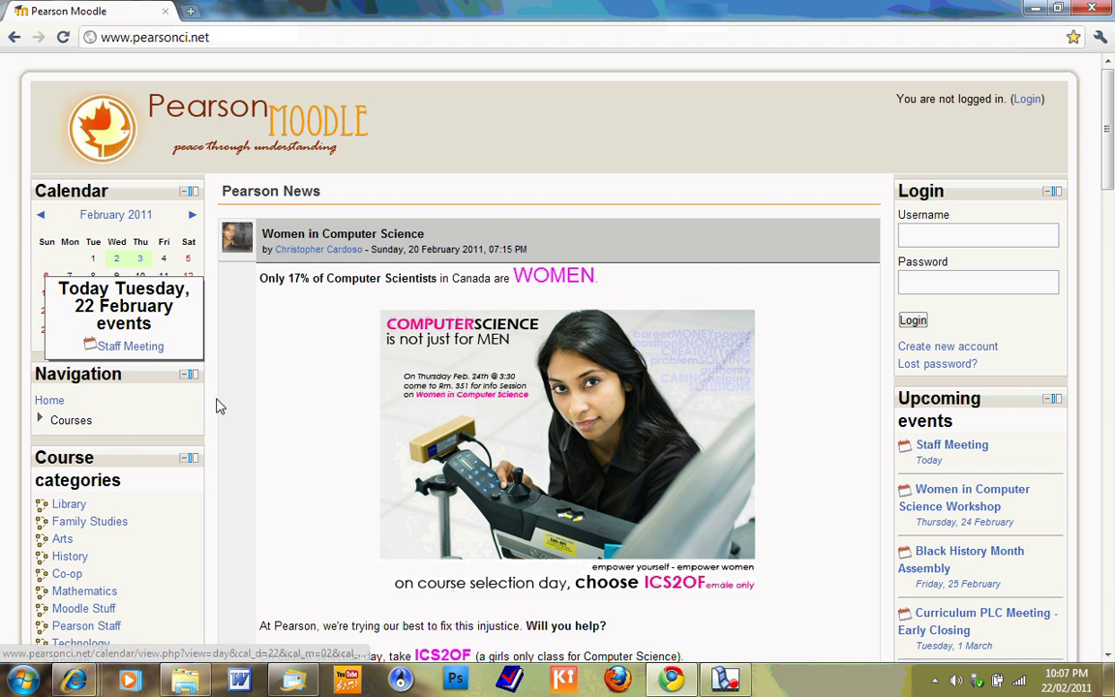
pyautogui.moveTo(140, 314)
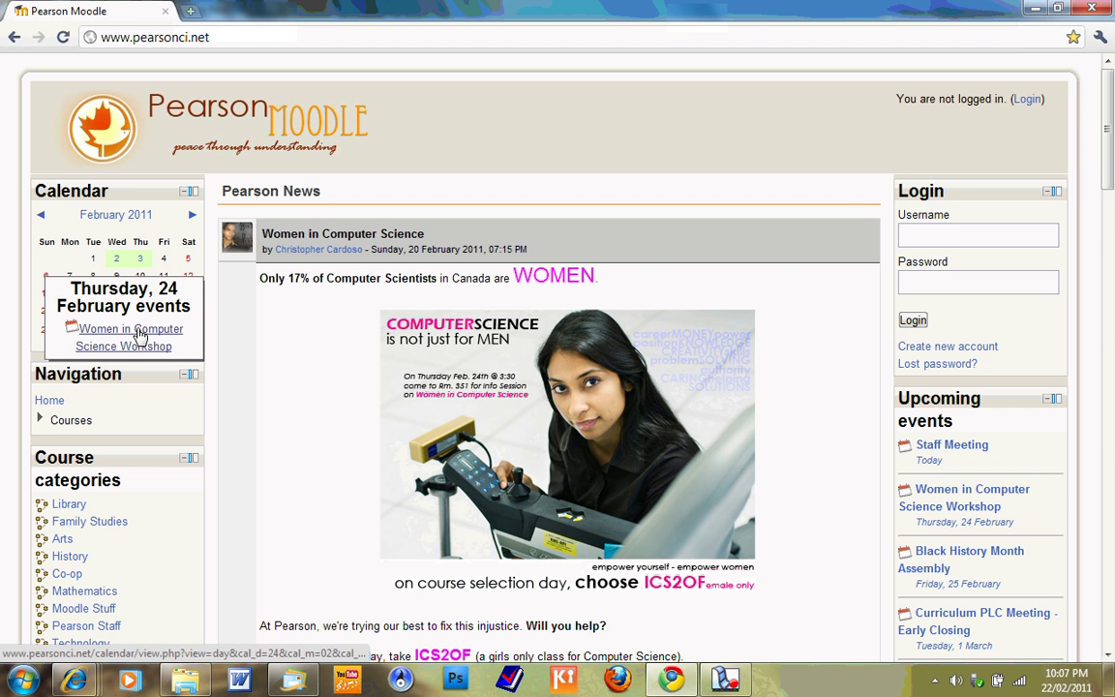
pyautogui.click(139, 335)
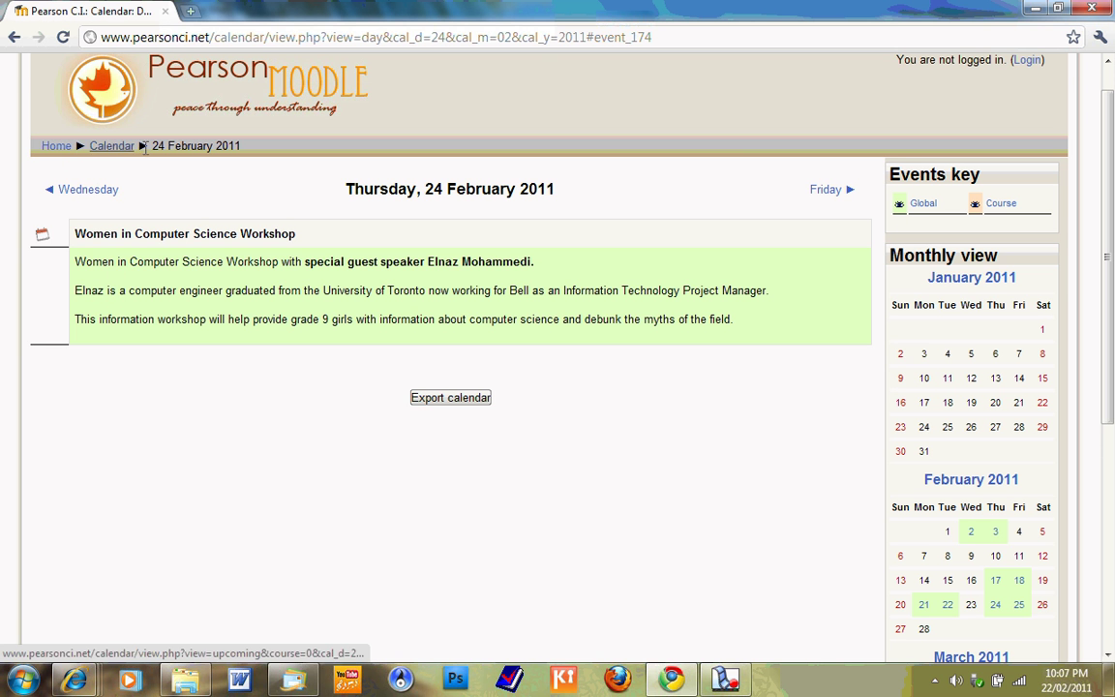
pyautogui.click(67, 151)
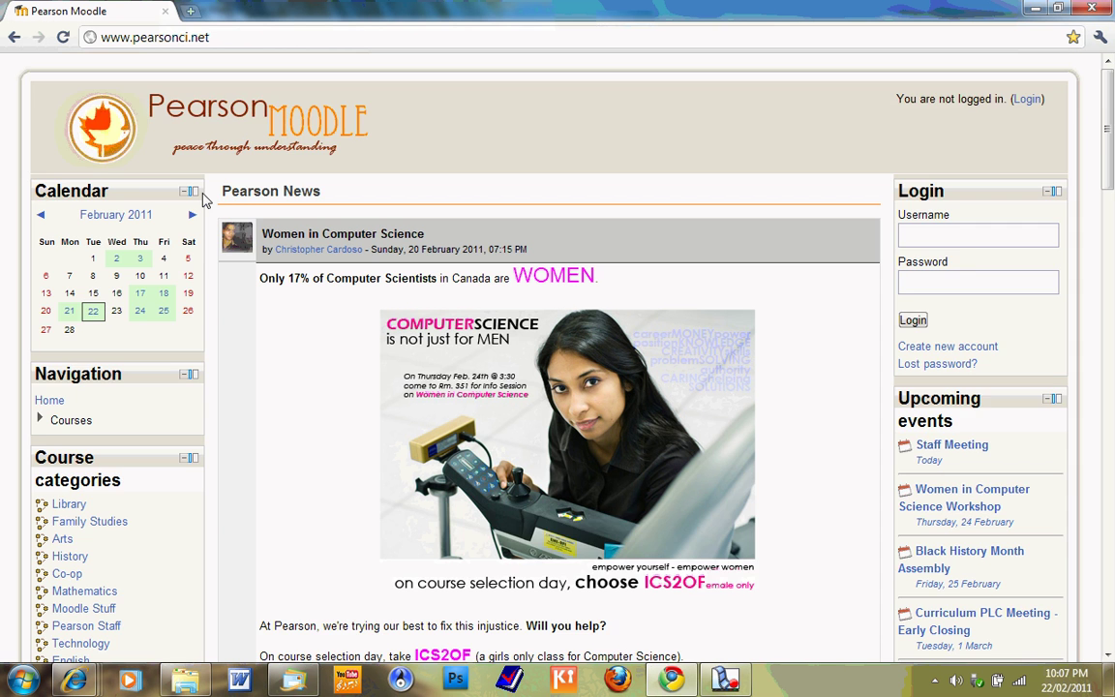
pyautogui.scroll(-3, 203, 199)
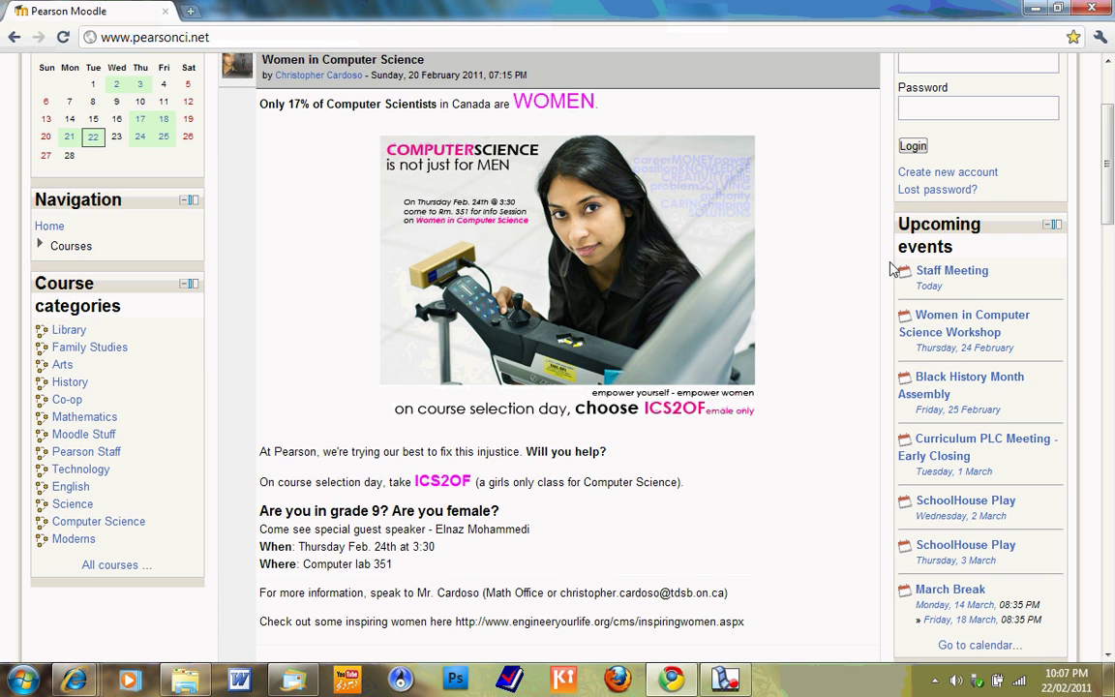
pyautogui.scroll(-6, 892, 269)
pyautogui.scroll(6, 892, 269)
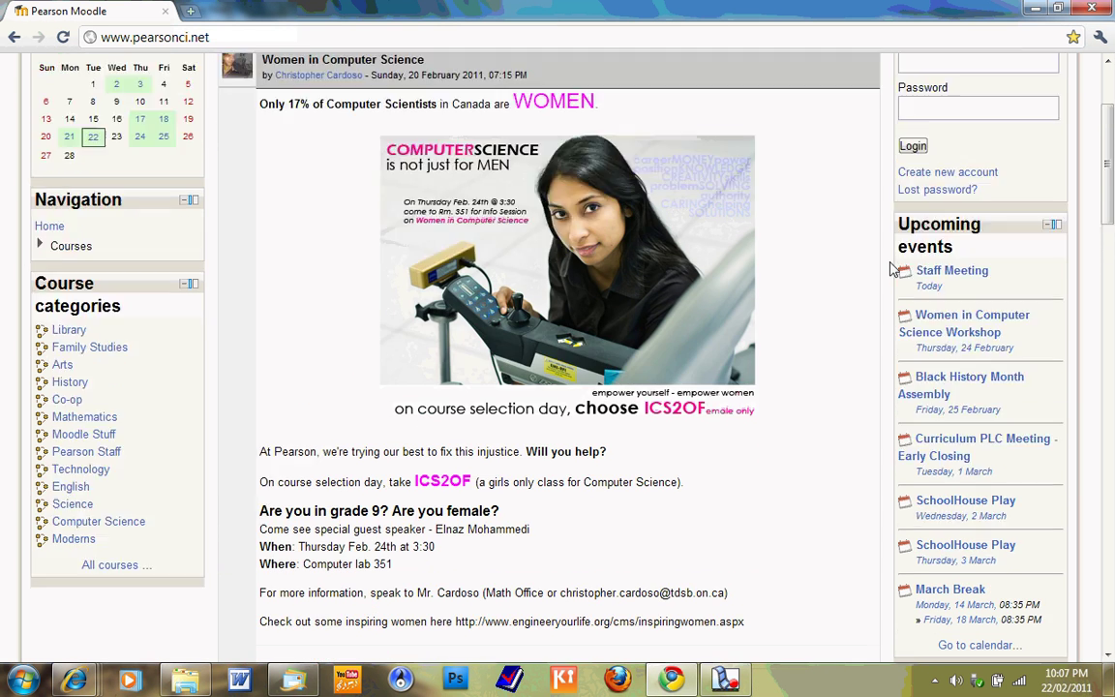
pyautogui.scroll(2, 891, 269)
pyautogui.scroll(-3, 299, 309)
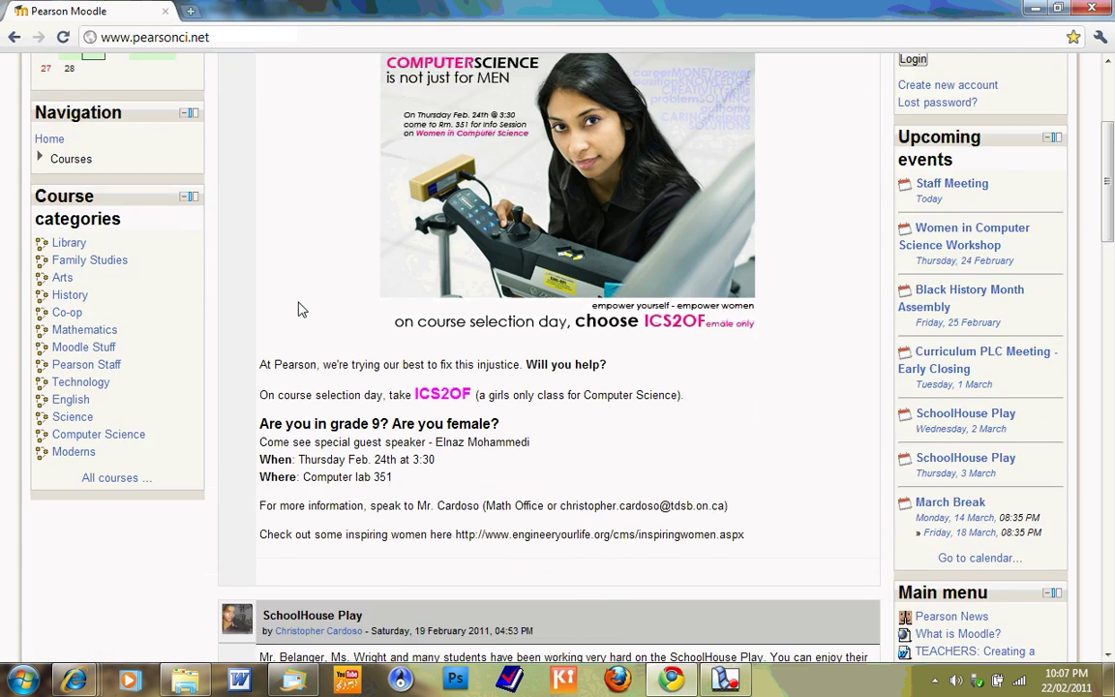
pyautogui.scroll(-12, 299, 308)
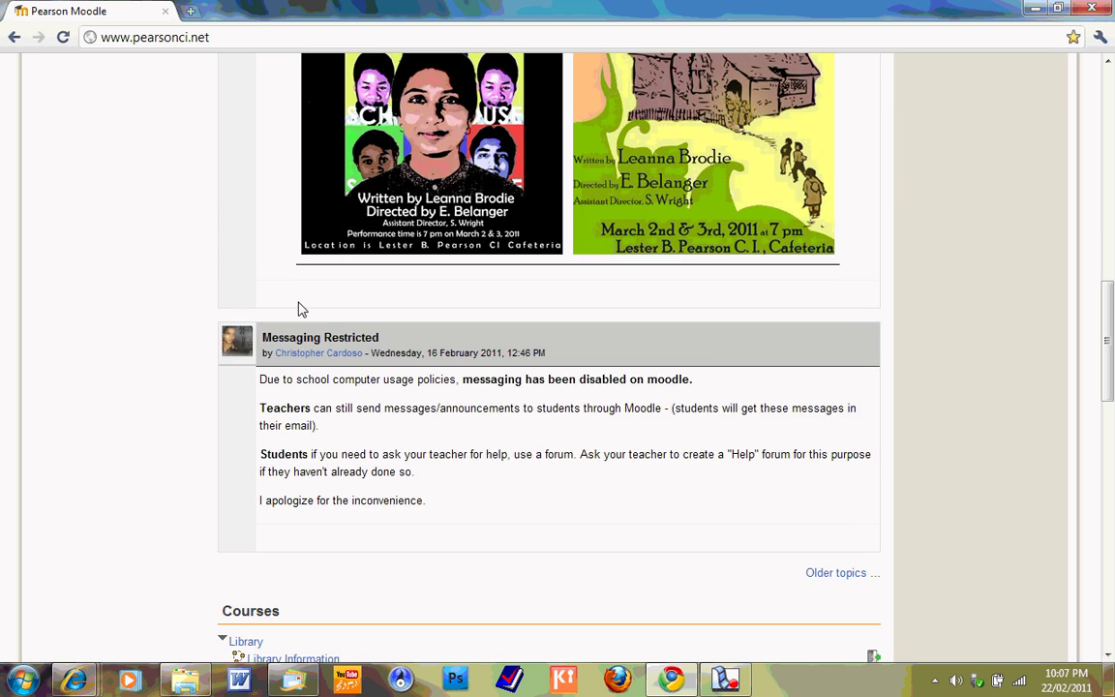
pyautogui.scroll(-2, 299, 309)
pyautogui.moveTo(429, 415); pyautogui.dragTo(254, 288)
pyautogui.click(315, 292)
pyautogui.scroll(10, 332, 320)
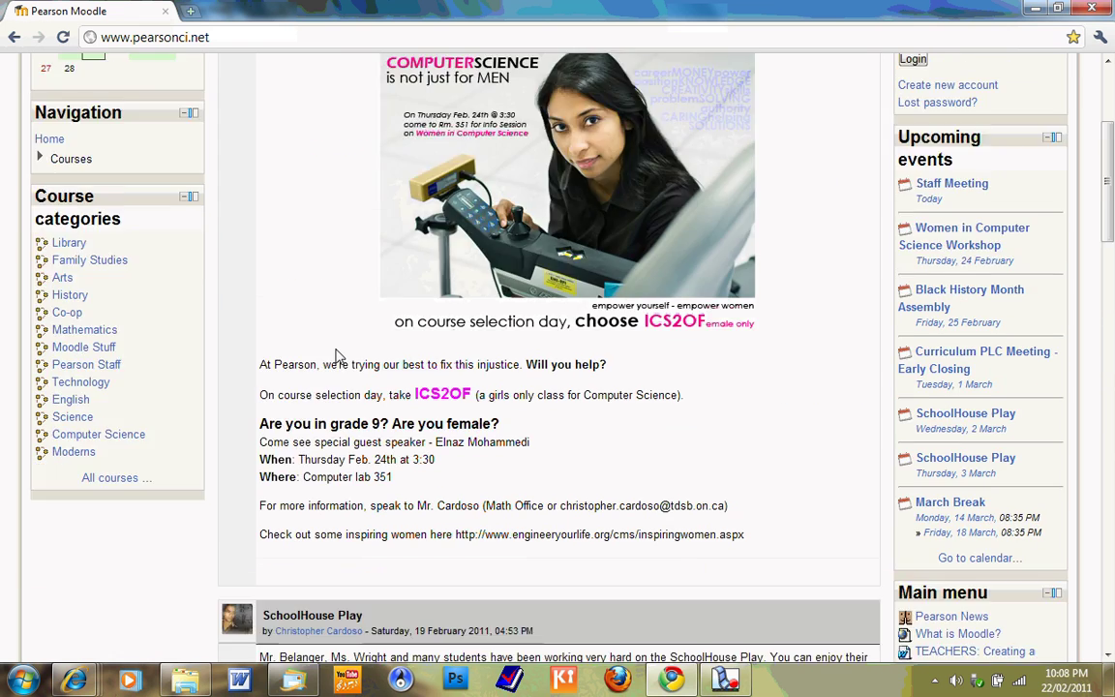
pyautogui.scroll(4, 336, 356)
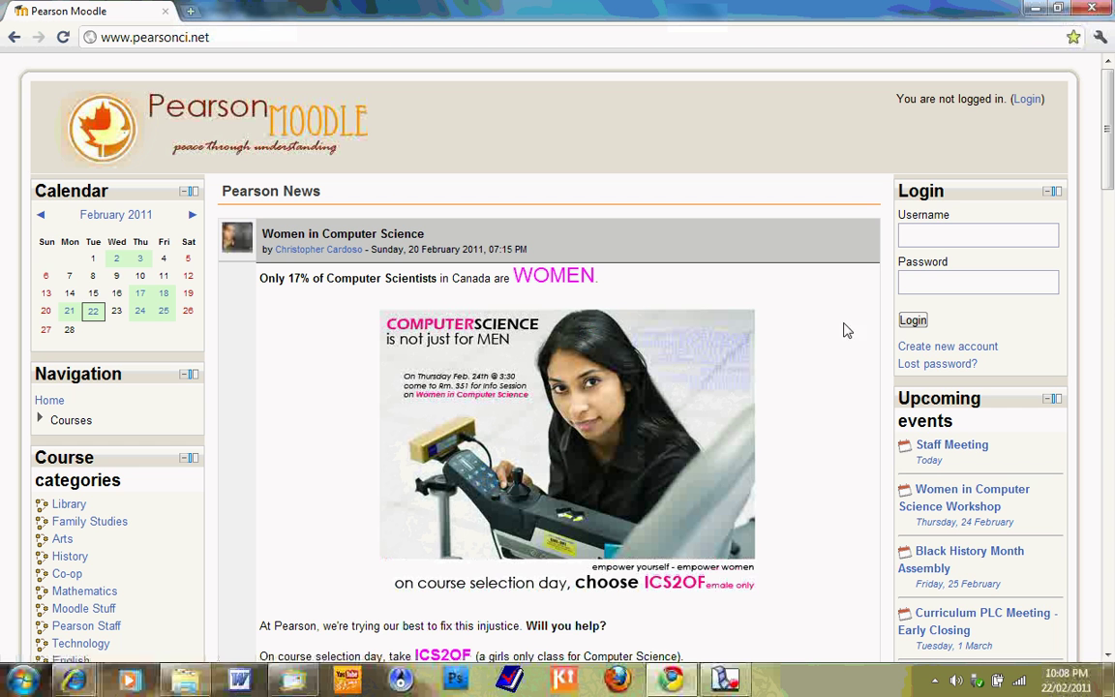
# - Start a new Moodle account, entering a username and an eight-character password
pyautogui.click(931, 356)
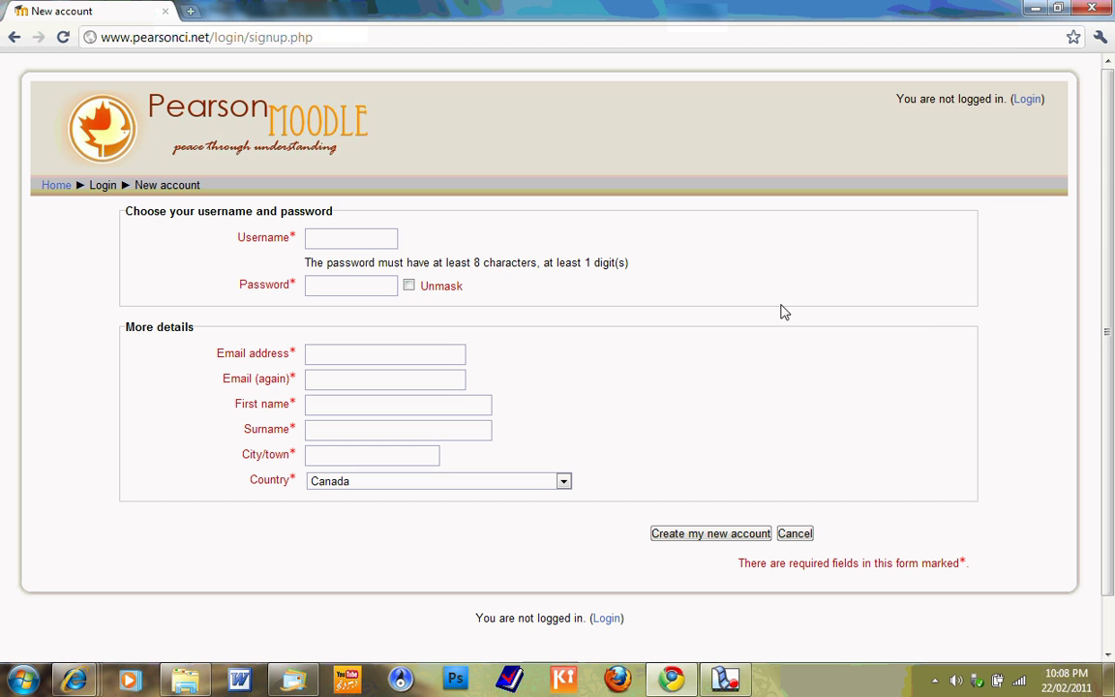
pyautogui.click(369, 243)
pyautogui.click(369, 283)
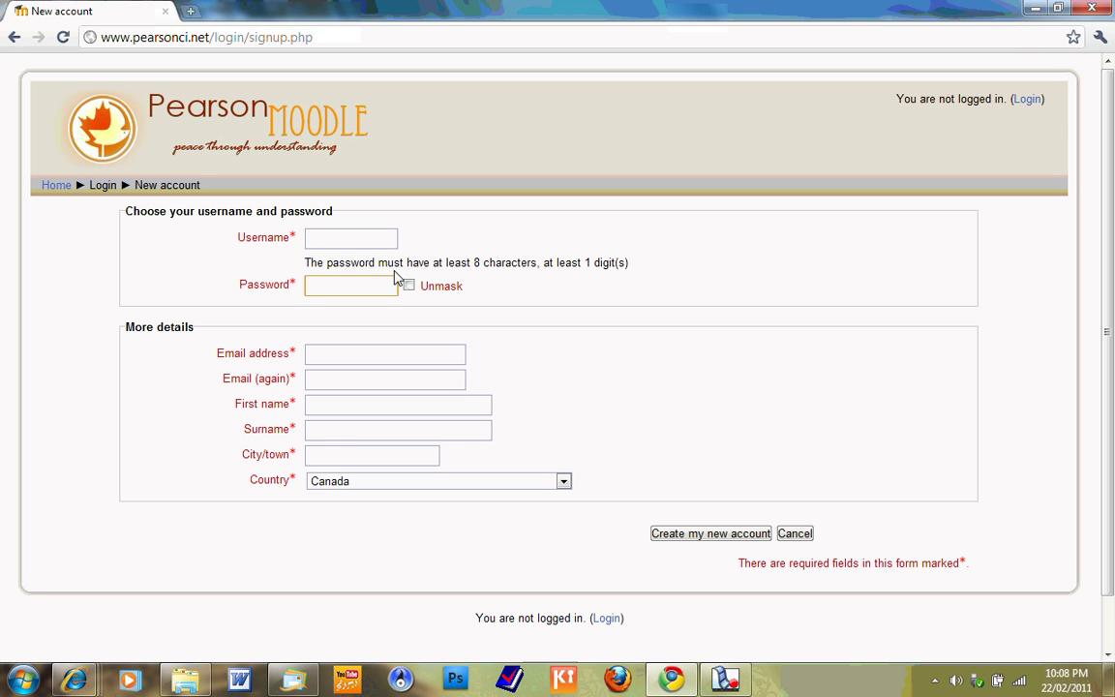
pyautogui.click(368, 241)
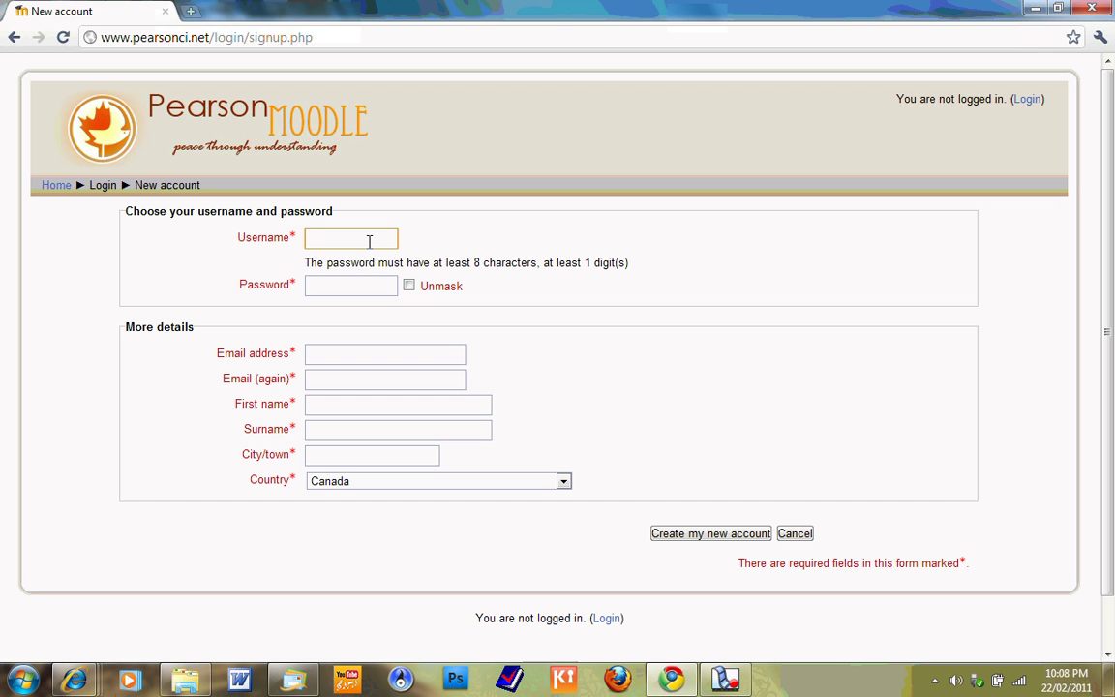
pyautogui.write('123456789')
pyautogui.click(374, 286)
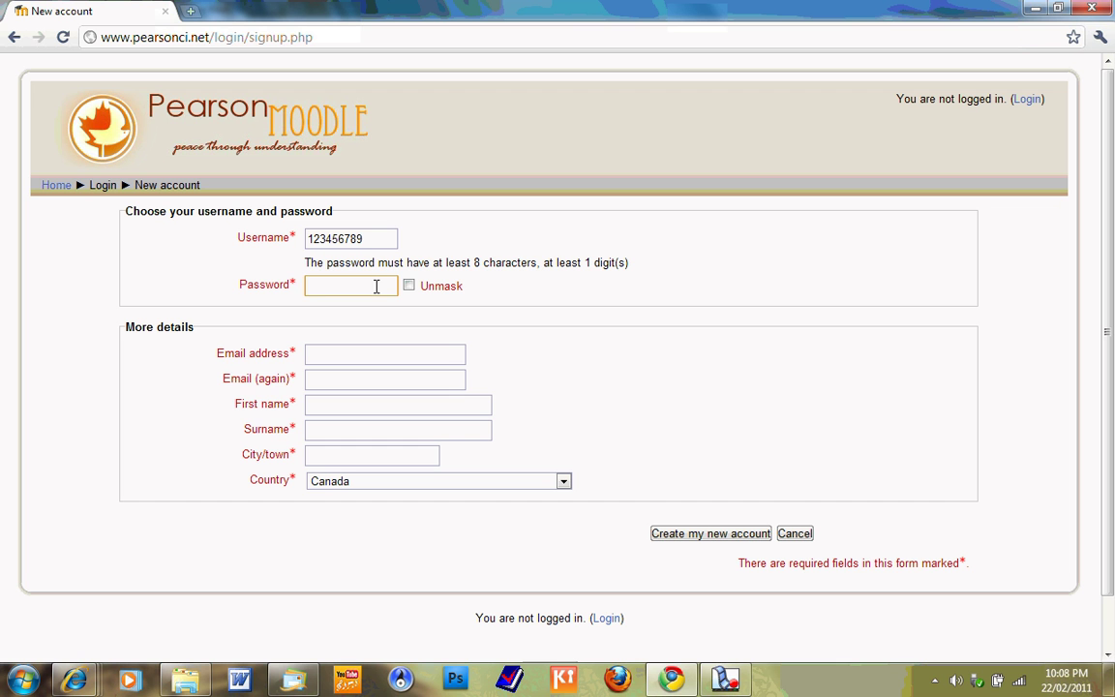
pyautogui.write('12345678')
# - Enter the user's e-mail address in both Email address fields
pyautogui.click(386, 353)
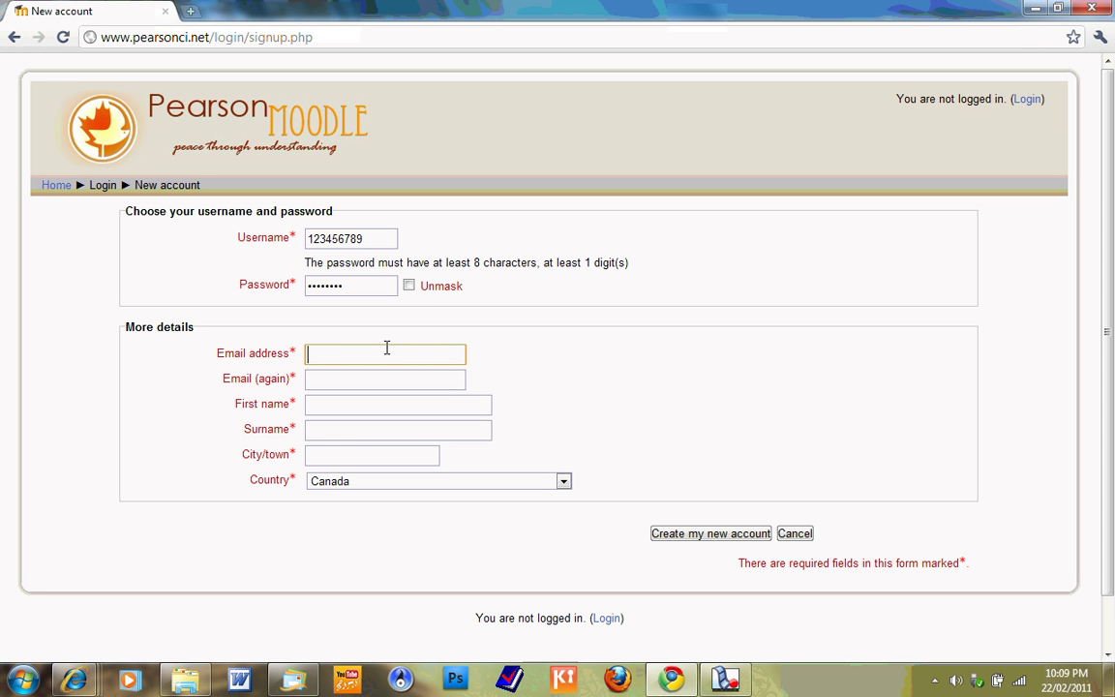
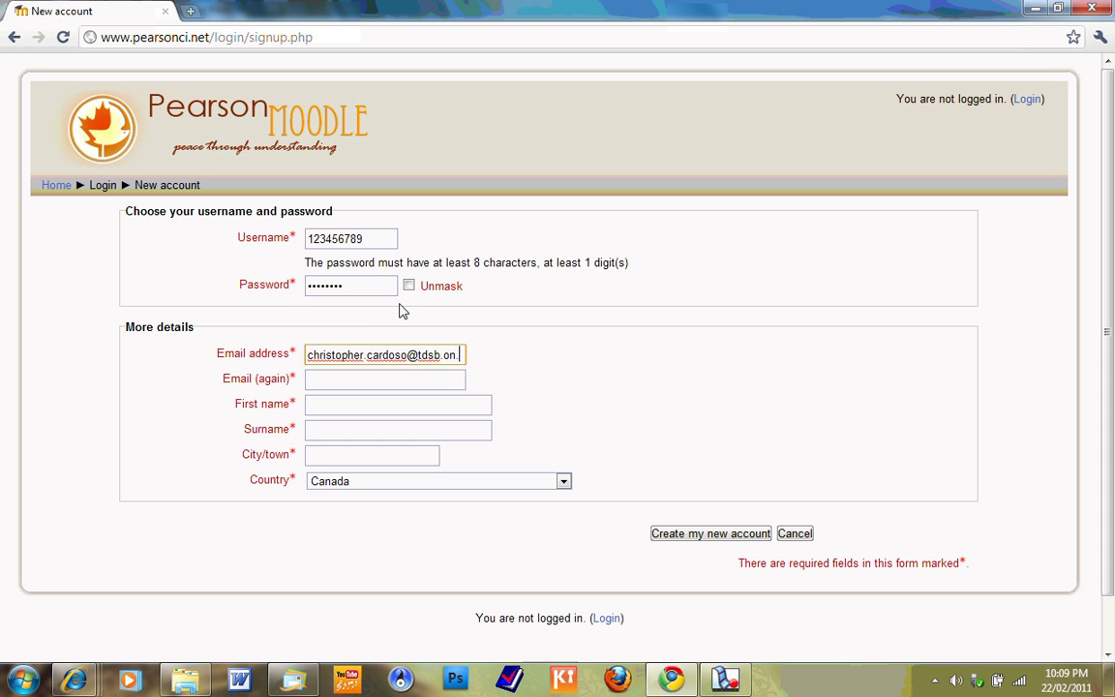
pyautogui.click(392, 379)
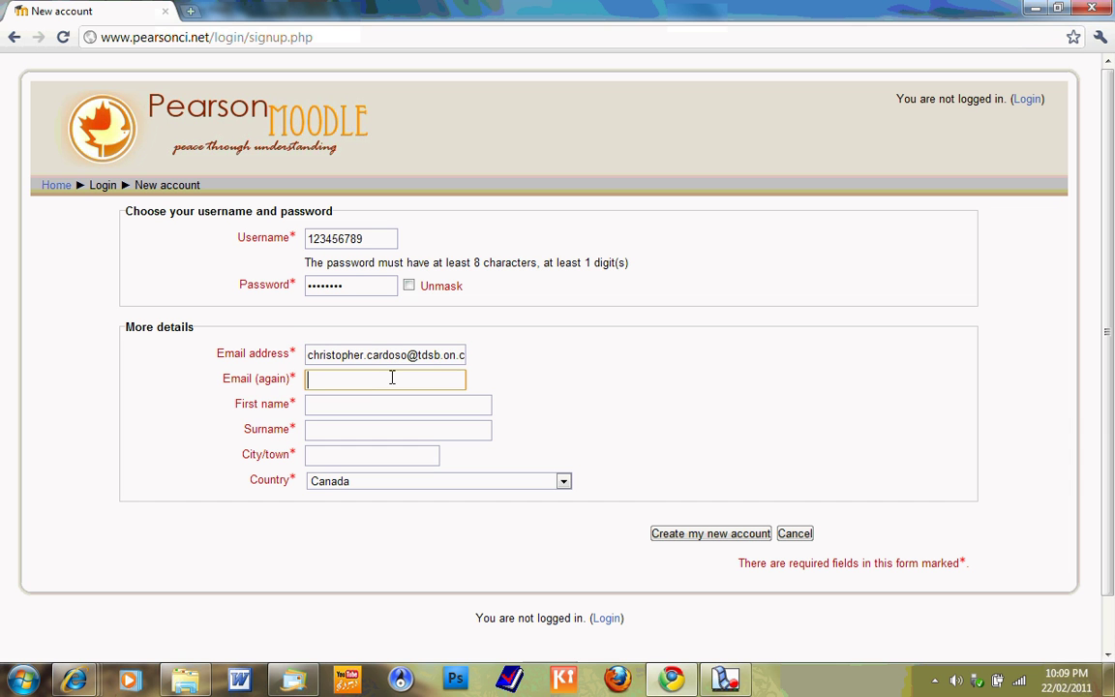
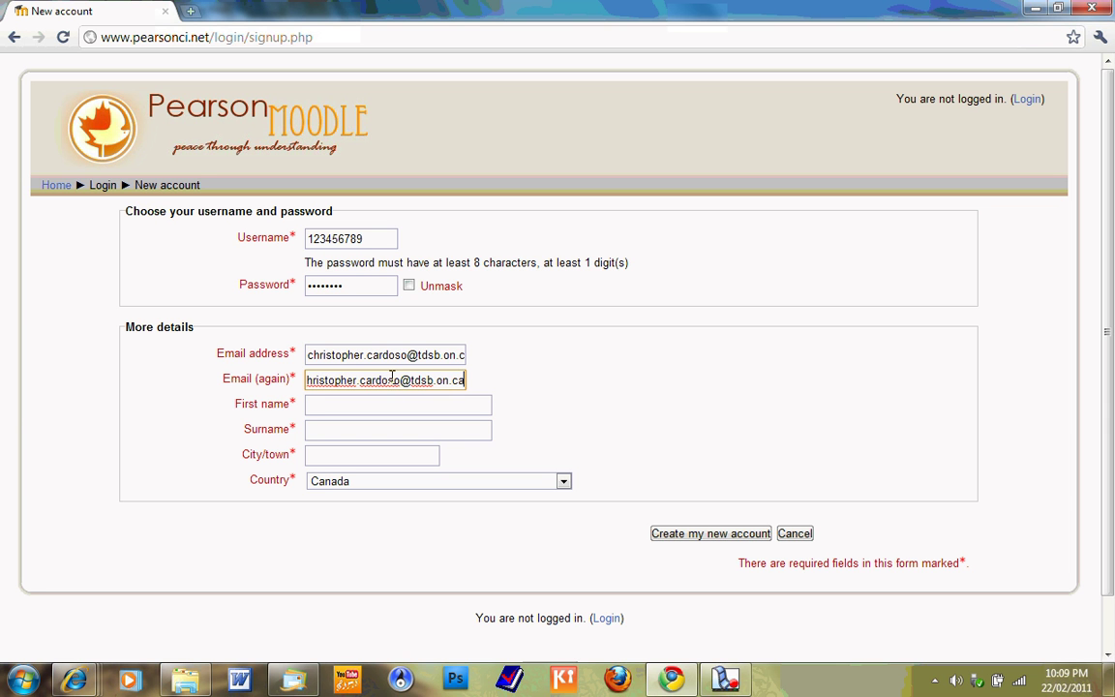
# - Fill in first name 'test', surname 'user' and city 'toronto'
pyautogui.click(394, 402)
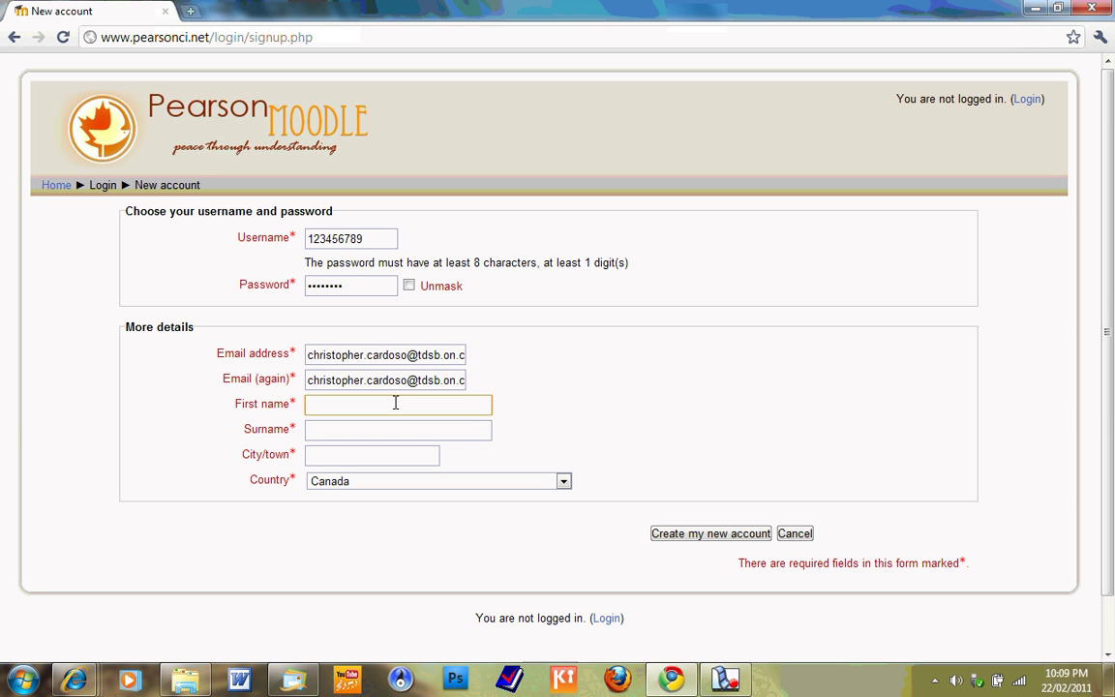
pyautogui.write('test')
pyautogui.press('Tab')
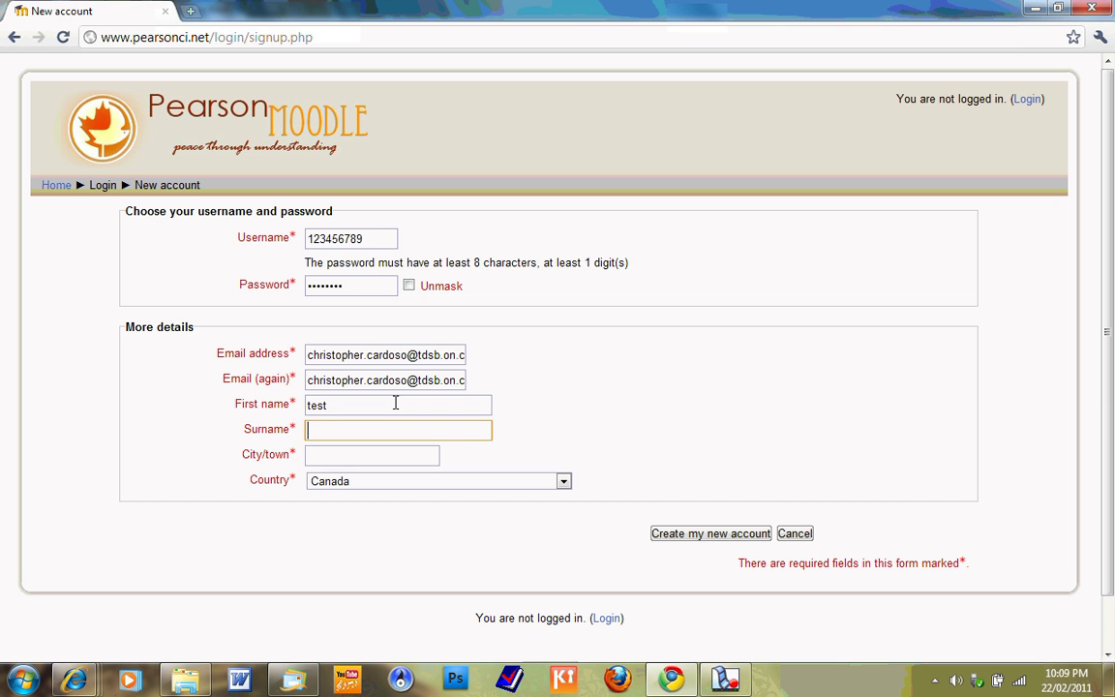
pyautogui.write('user')
pyautogui.click(394, 453)
pyautogui.write('toronto')
# - Submit the sign-up form with Create my new account
pyautogui.click(717, 538)
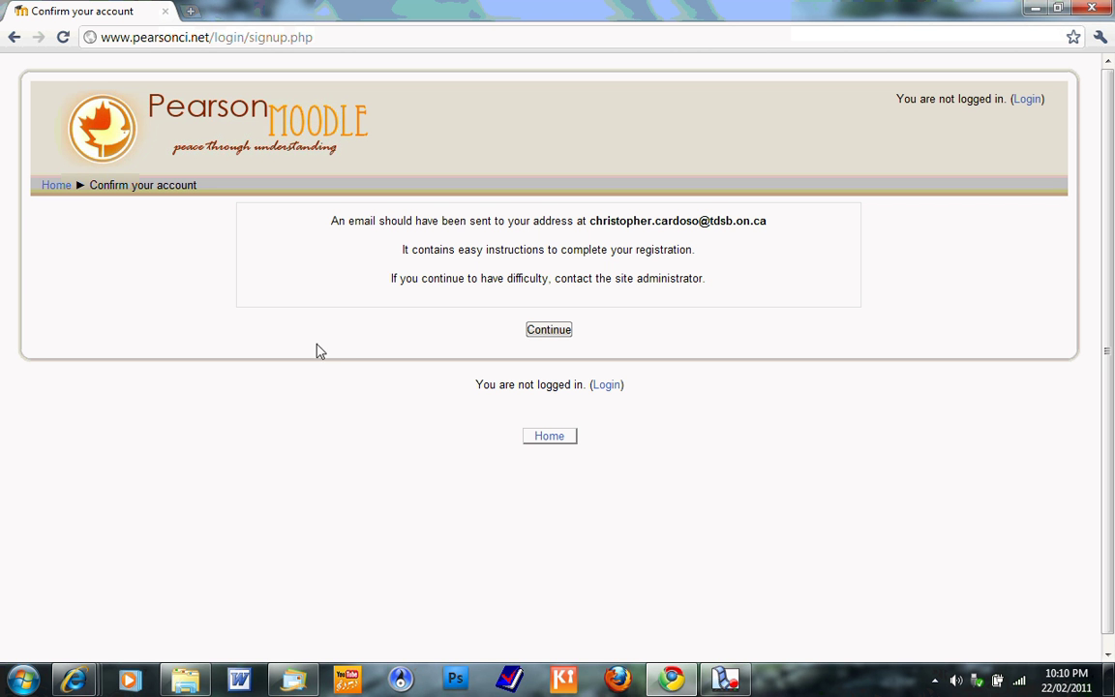
# - Open the Pearson Moodle account confirmation email in Outlook Web App
pyautogui.moveTo(75, 675)
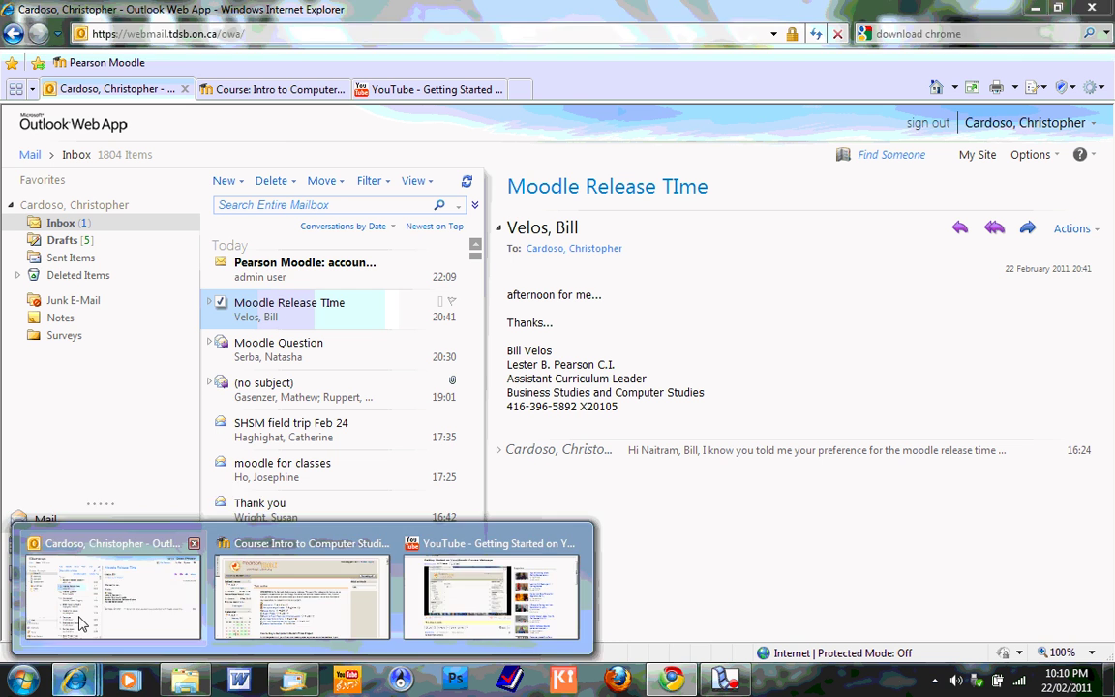
pyautogui.click(78, 629)
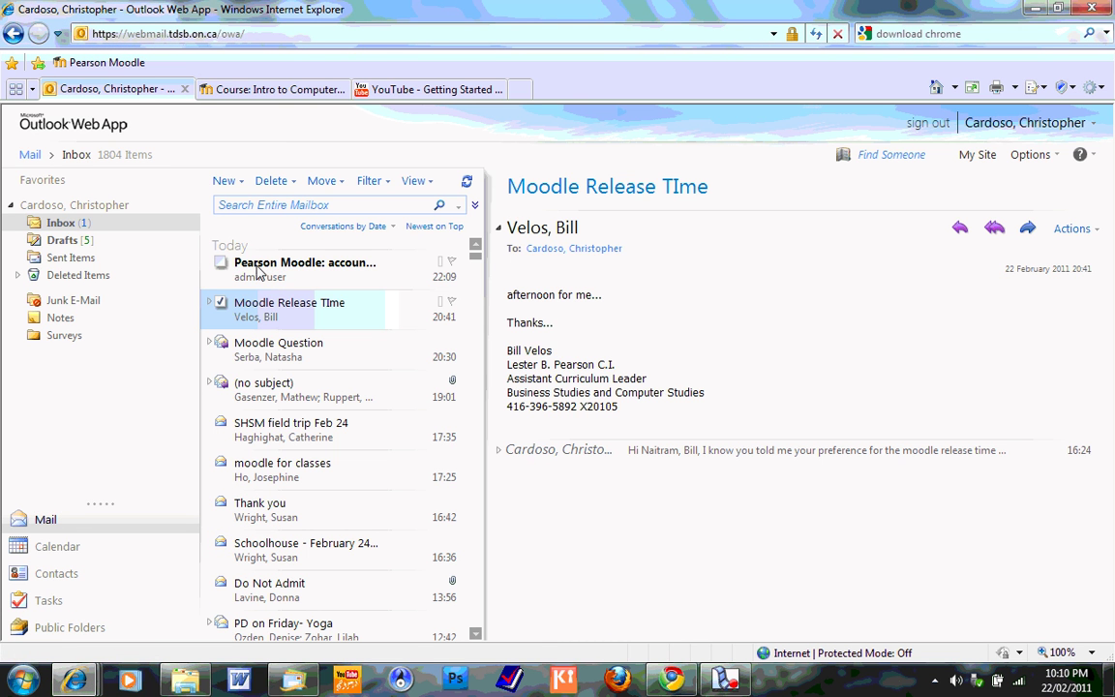
pyautogui.click(298, 272)
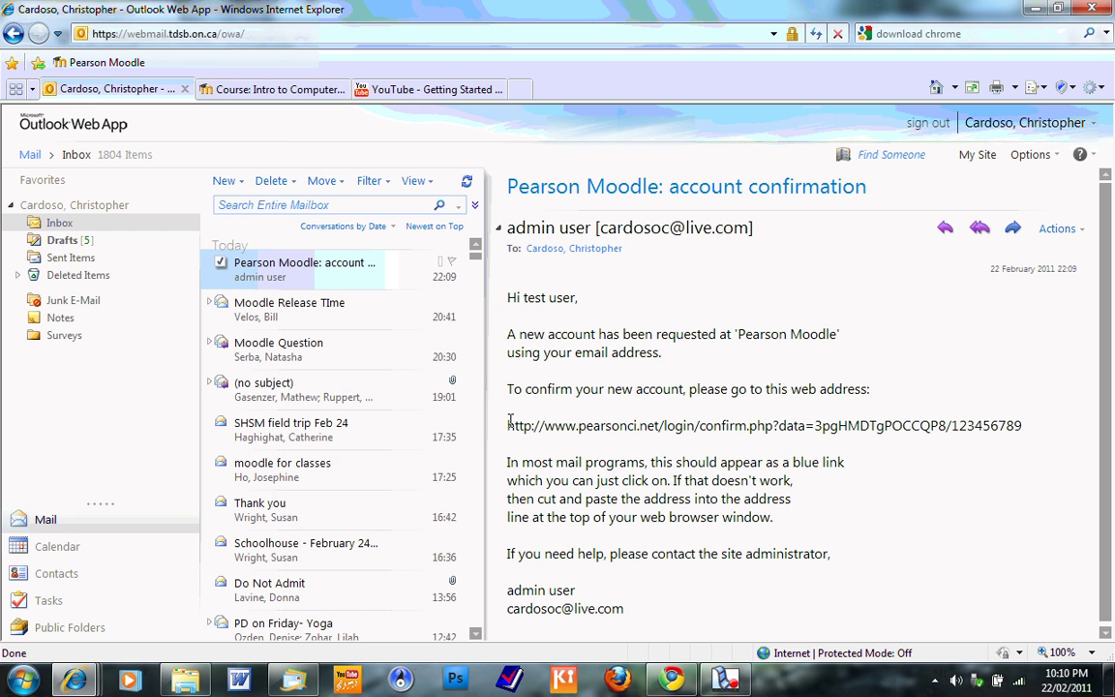
# - Select the confirm.php confirmation link and return to the Chrome window
pyautogui.tripleClick(1011, 426)
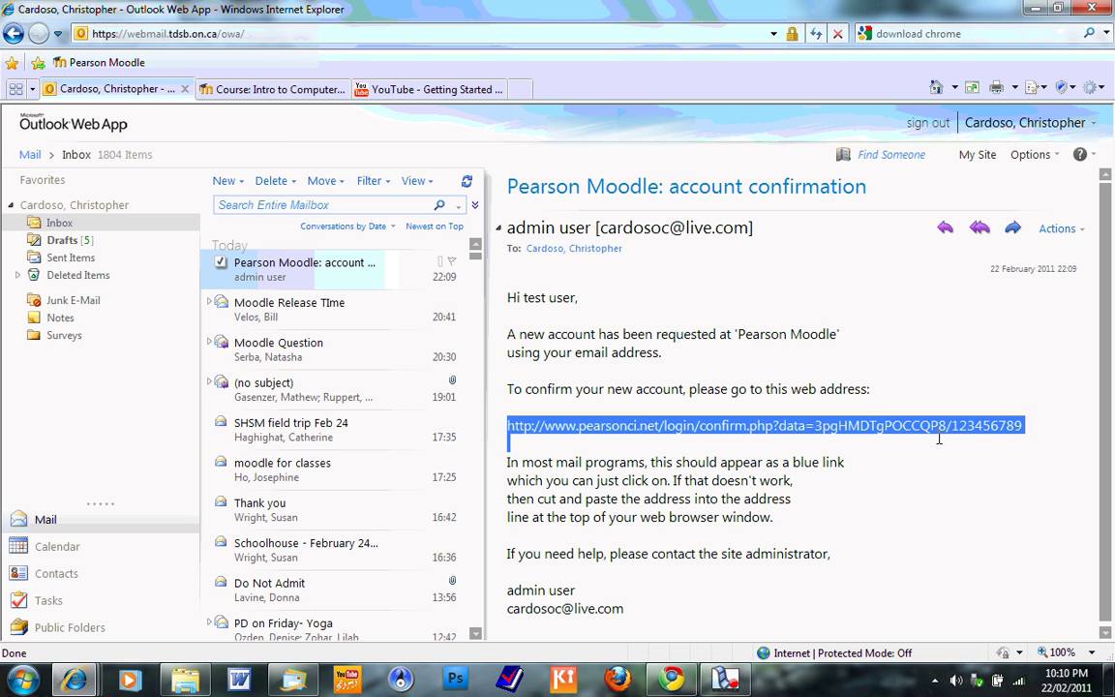
pyautogui.click(997, 431)
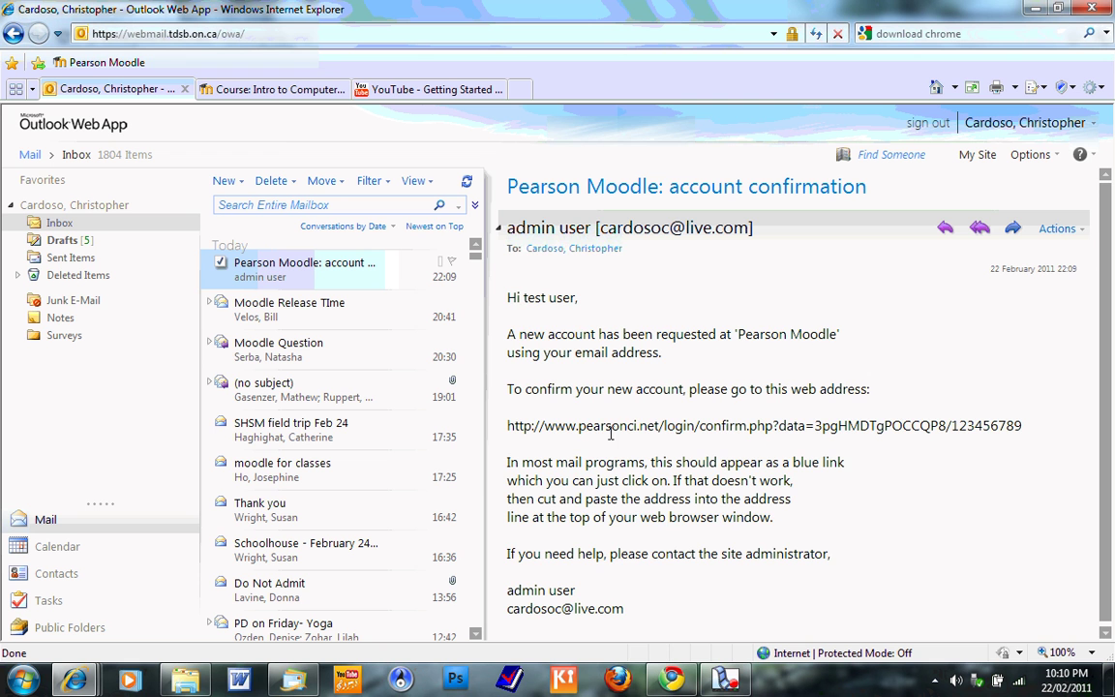
pyautogui.hotkey('ctrl', 'a')
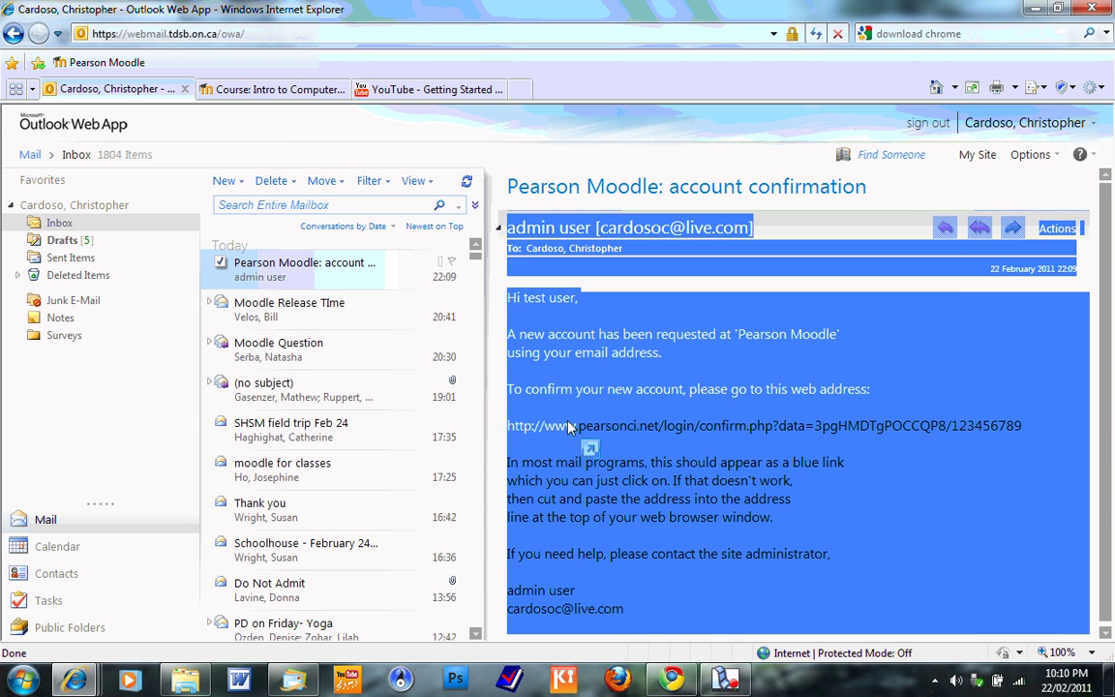
pyautogui.click(571, 428)
pyautogui.moveTo(507, 426); pyautogui.dragTo(989, 427)
pyautogui.hotkey('ctrl', 'c')
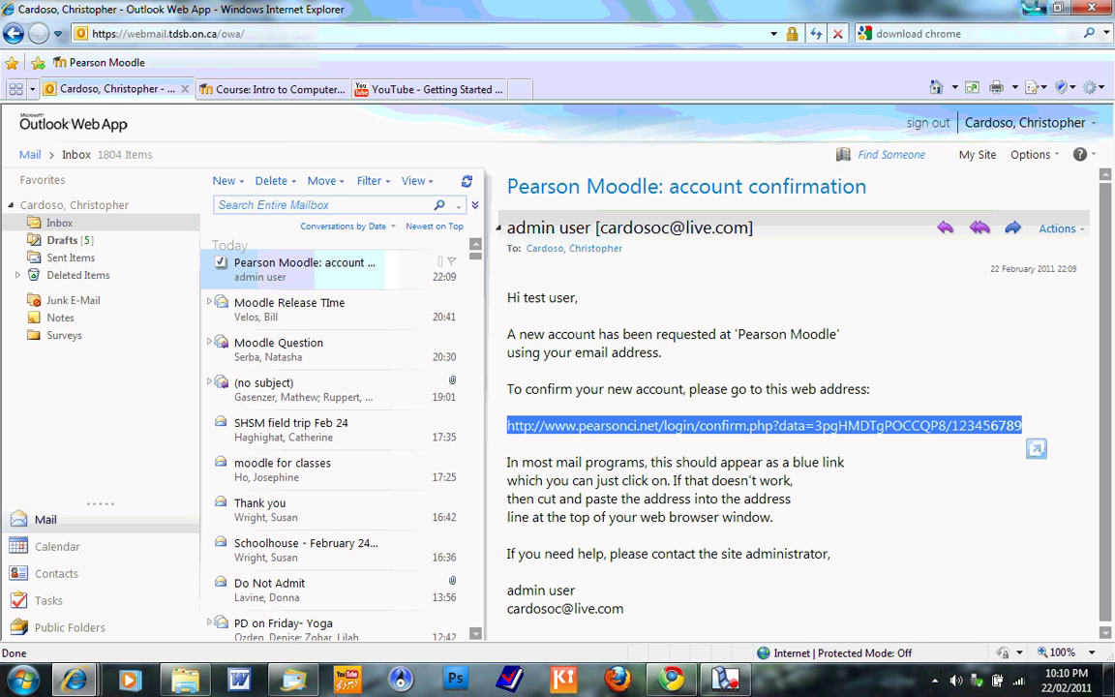
pyautogui.click(1033, 9)
# - Load the copied confirmation link in Chrome to confirm the registration
pyautogui.click(242, 39)
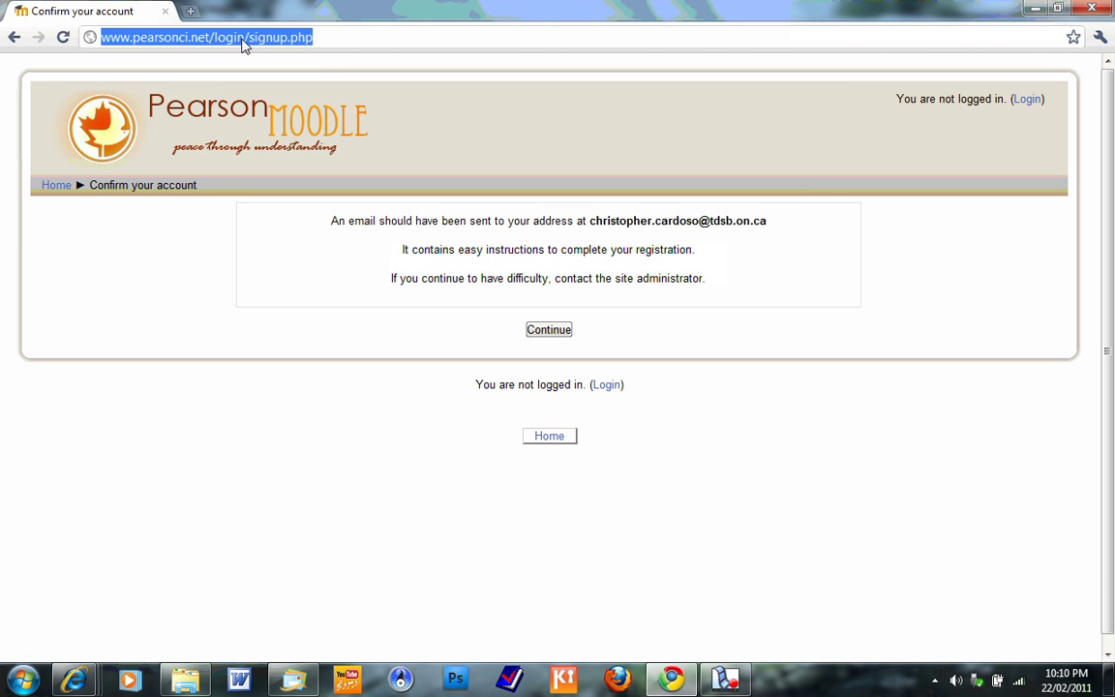
pyautogui.hotkey('ctrl', 'v')
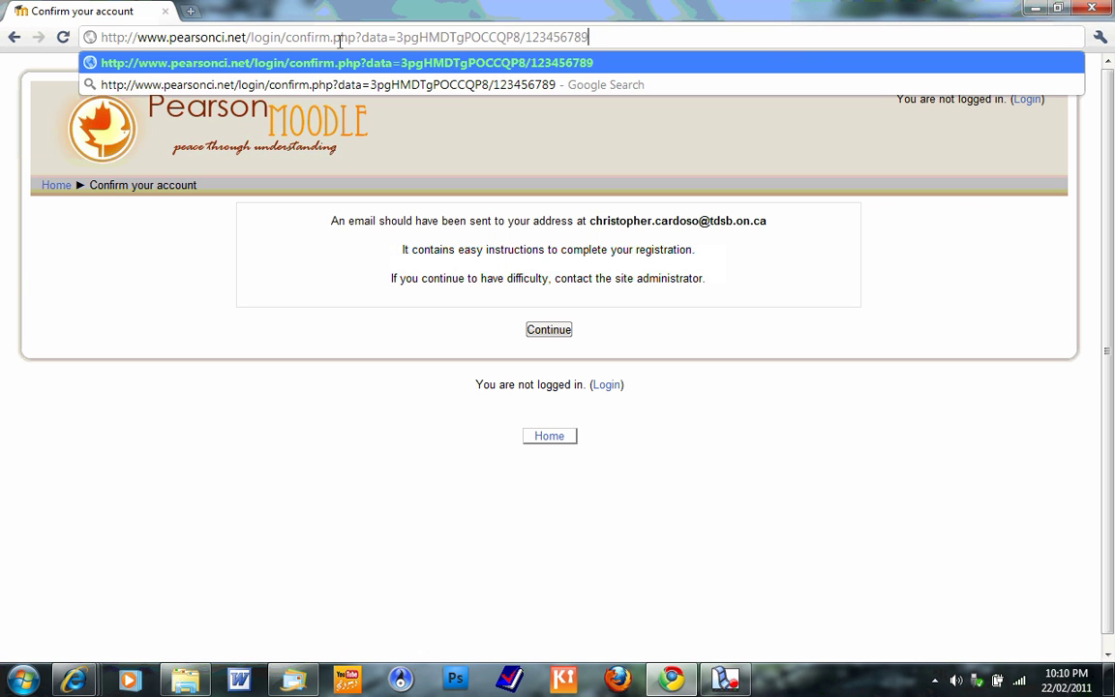
pyautogui.press('Return')
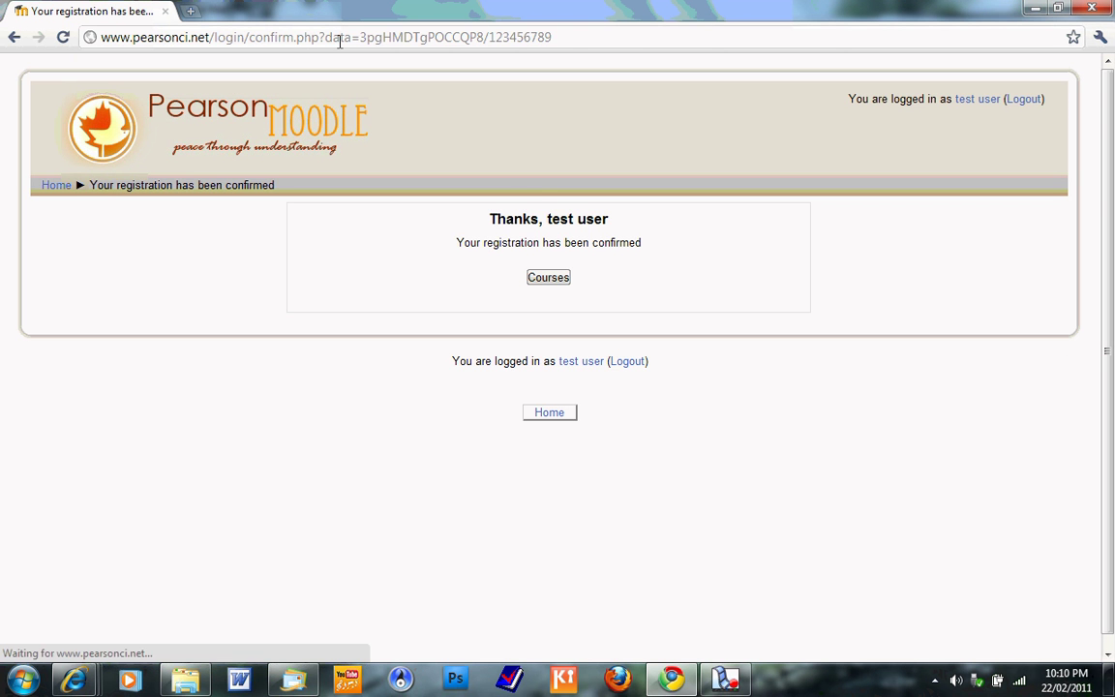
pyautogui.doubleClick(546, 220)
pyautogui.click(627, 230)
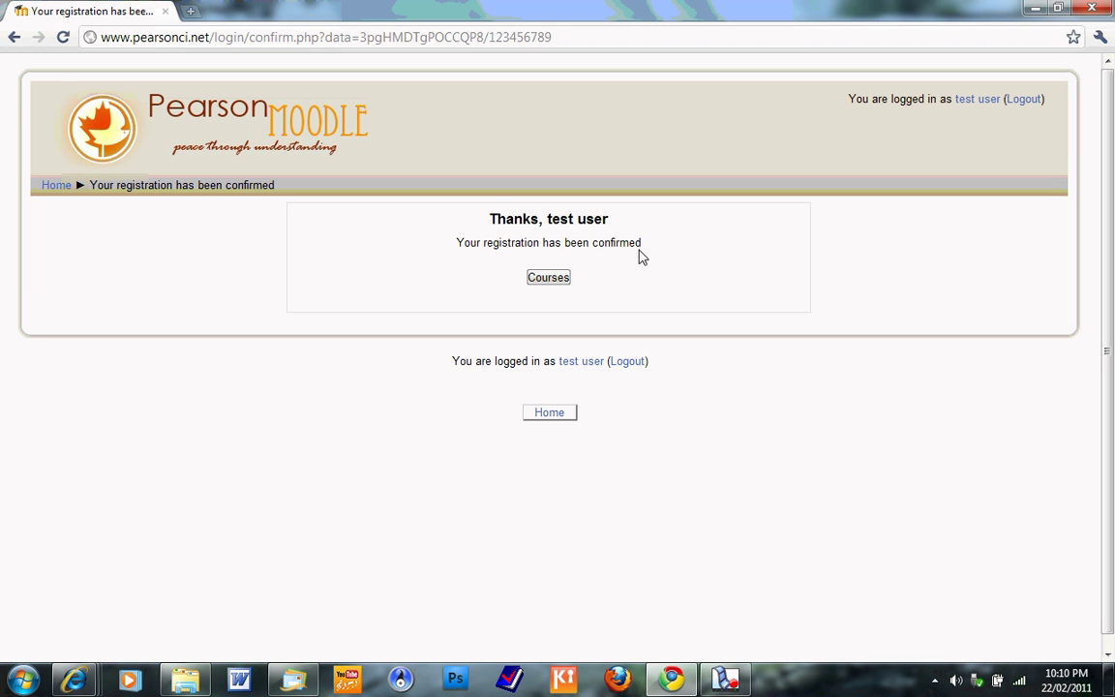
# - Open the Course categories list and scroll down to the Computer Science section
pyautogui.click(549, 277)
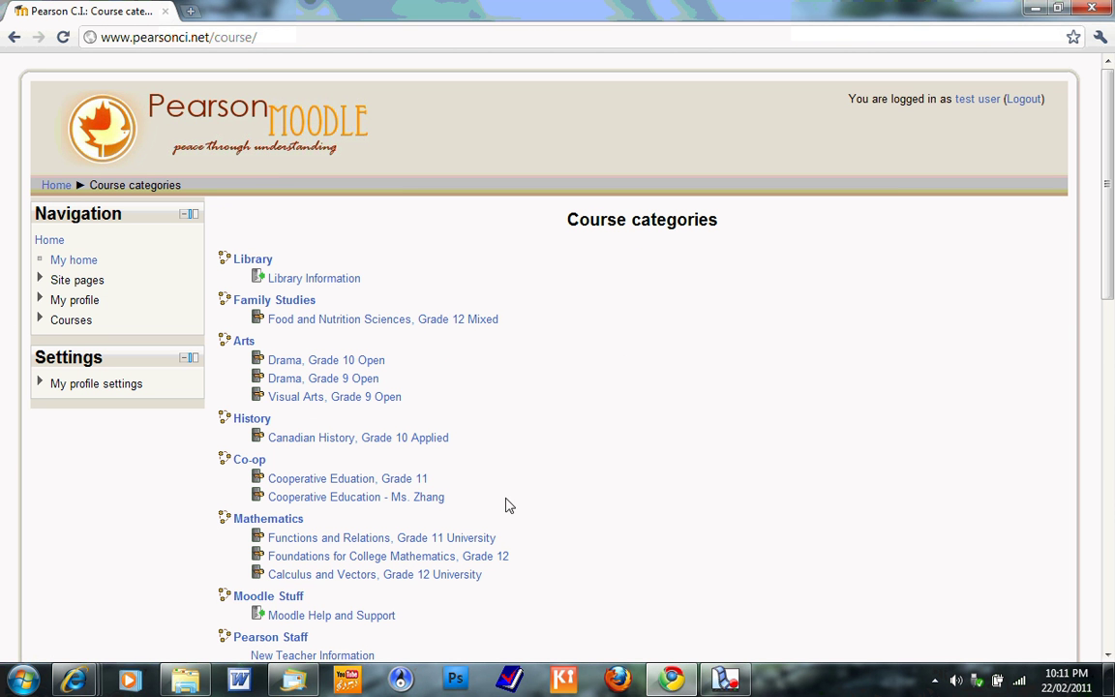
pyautogui.scroll(-1, 396, 345)
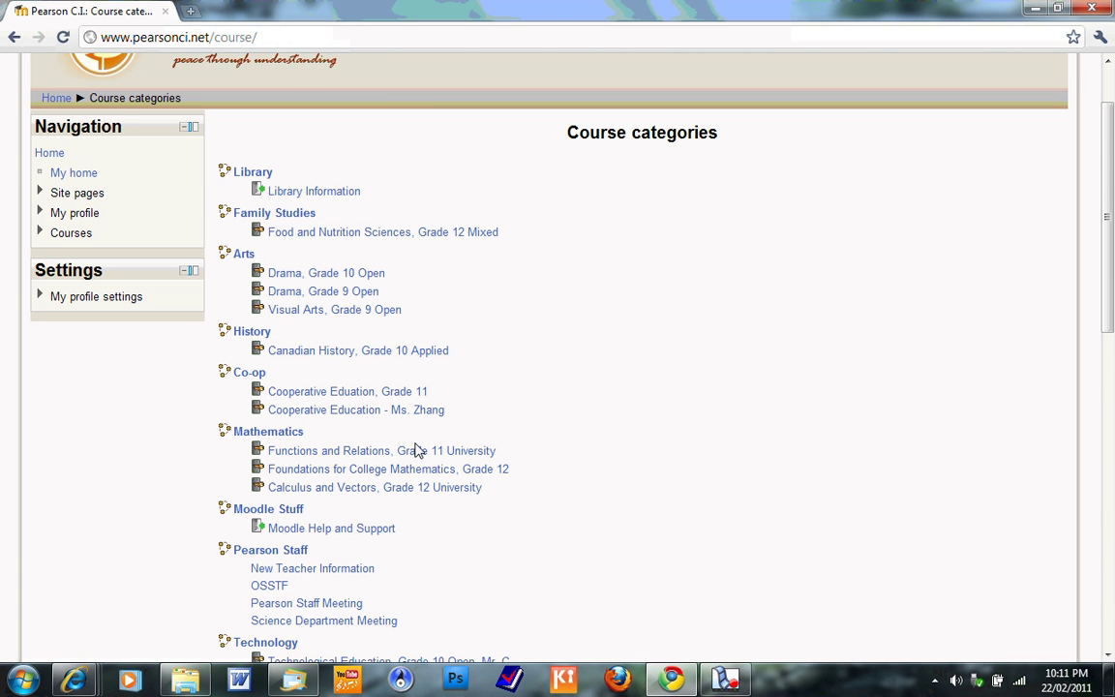
pyautogui.scroll(1, 421, 449)
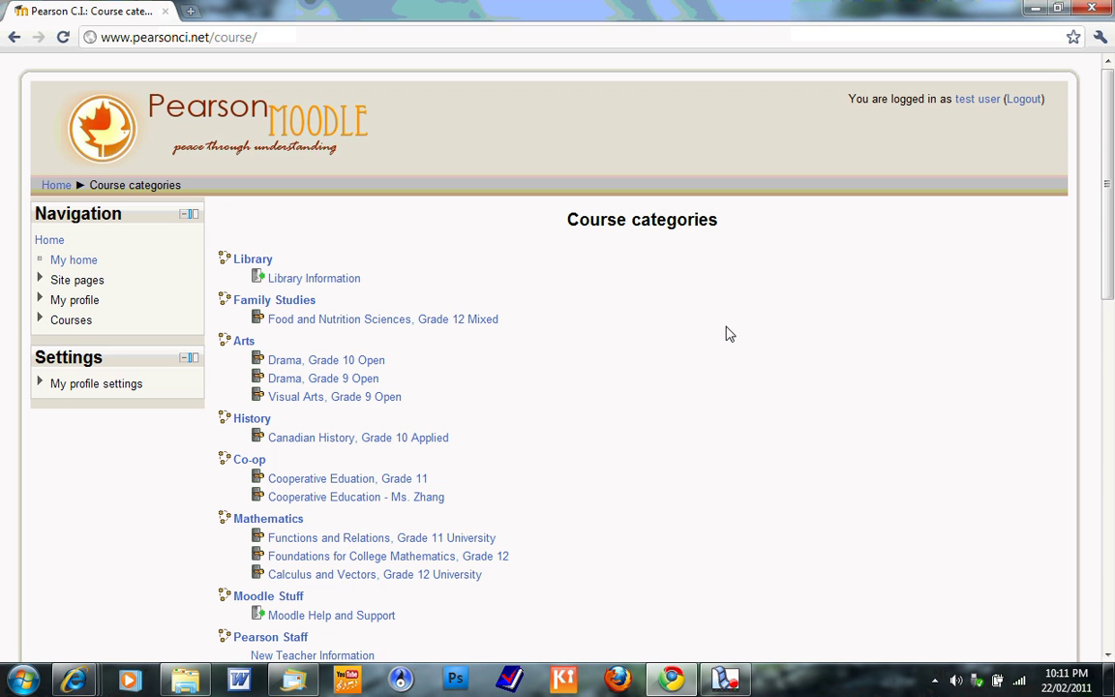
pyautogui.scroll(-2, 729, 334)
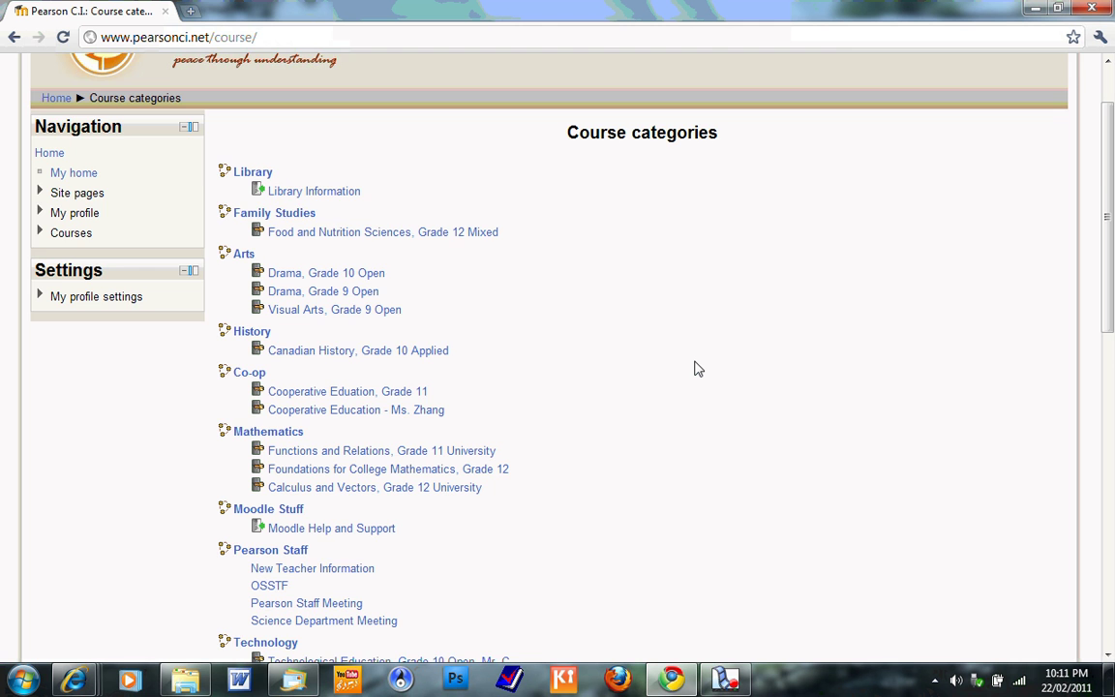
pyautogui.scroll(2, 697, 368)
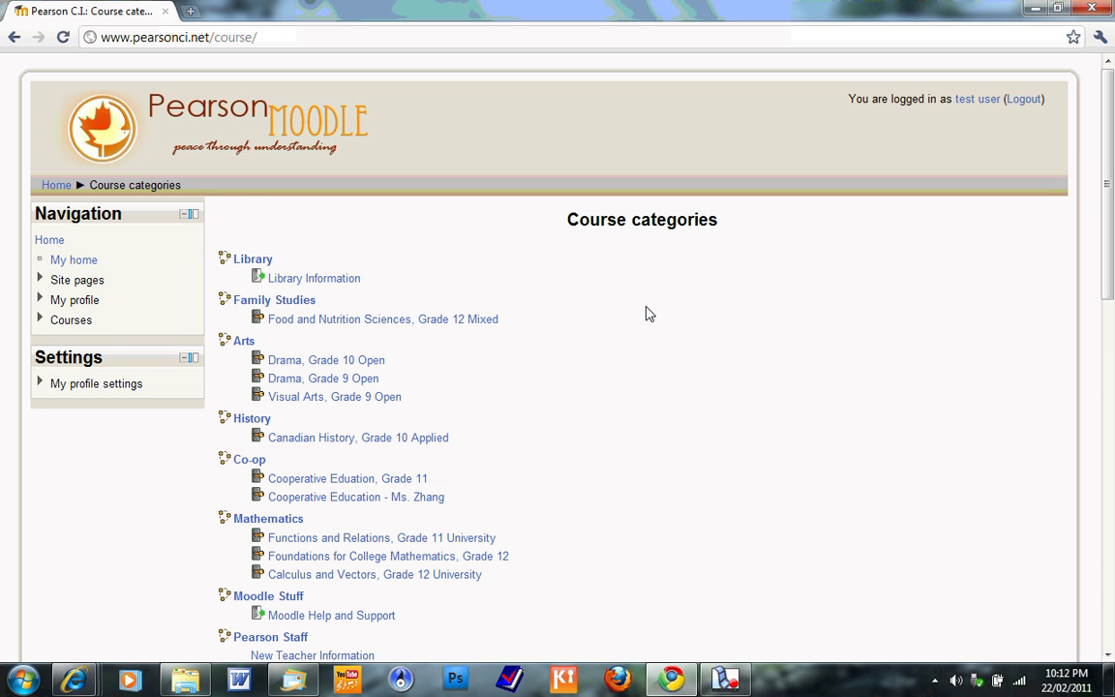
pyautogui.scroll(-3, 348, 473)
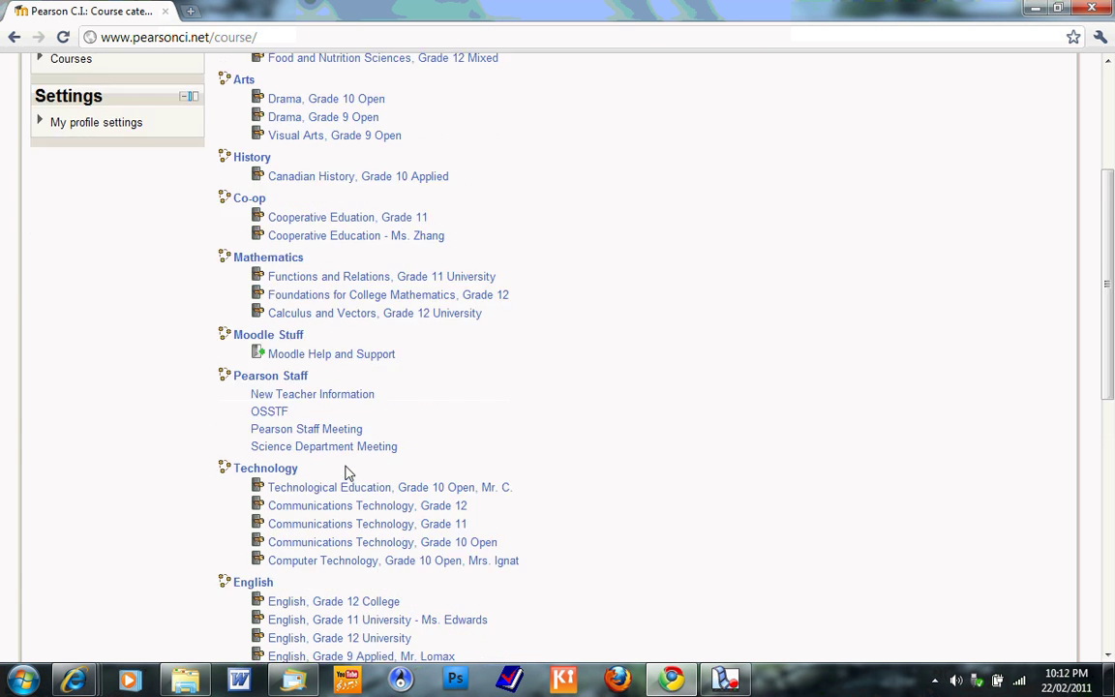
pyautogui.scroll(-1, 348, 472)
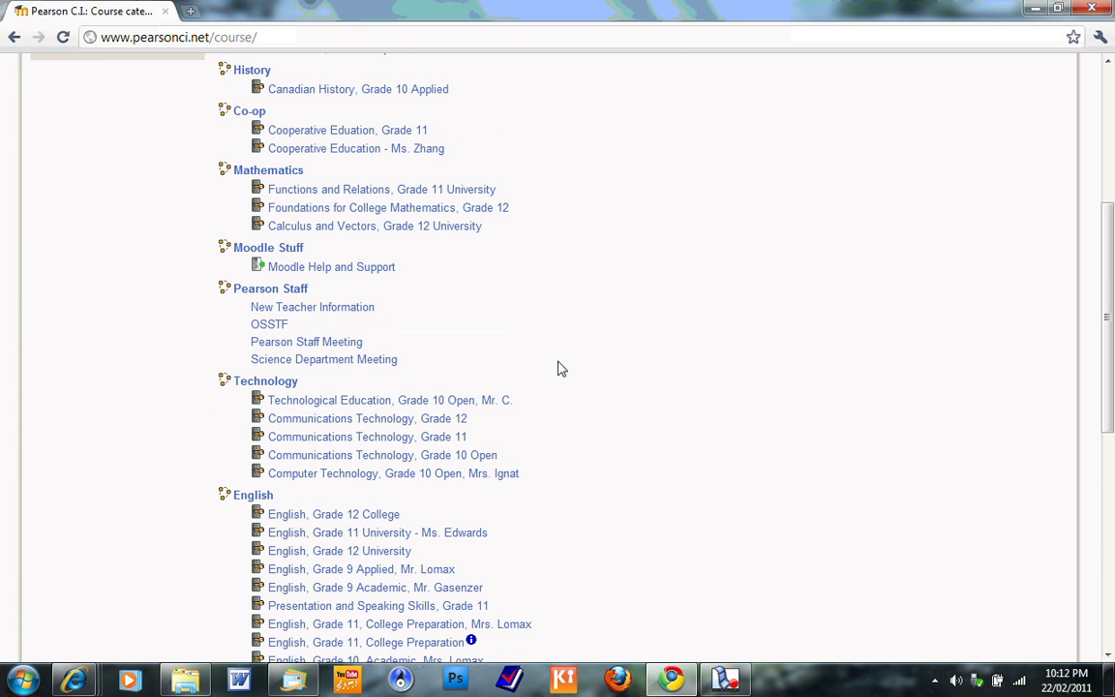
pyautogui.scroll(1, 542, 373)
pyautogui.scroll(-4, 542, 372)
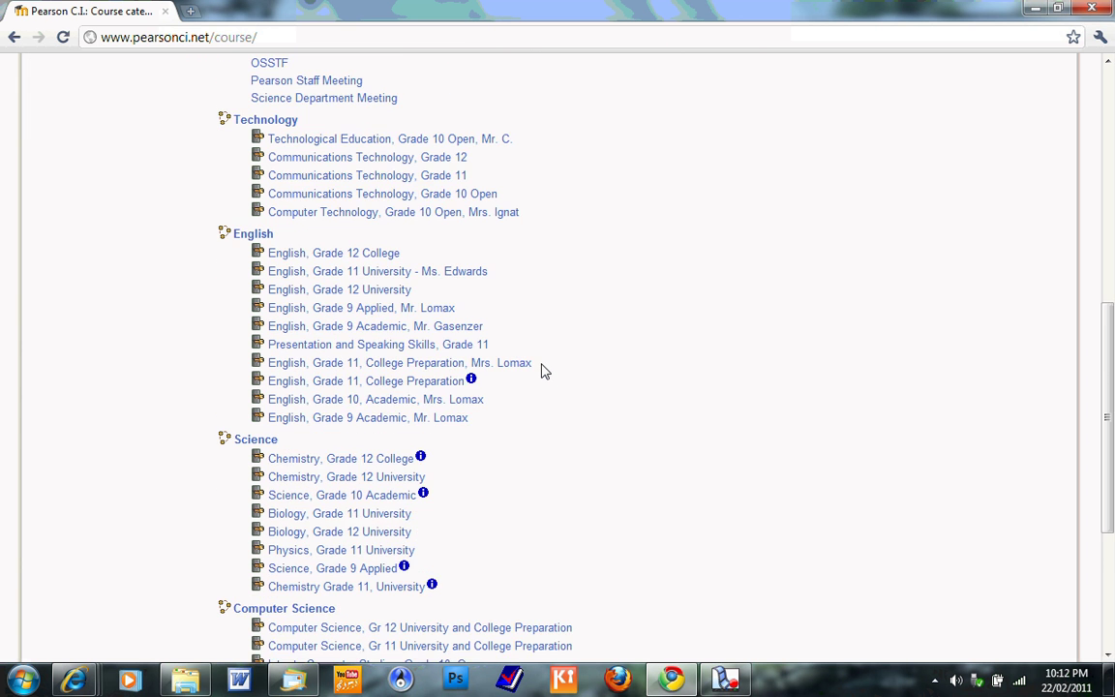
pyautogui.scroll(-2, 542, 372)
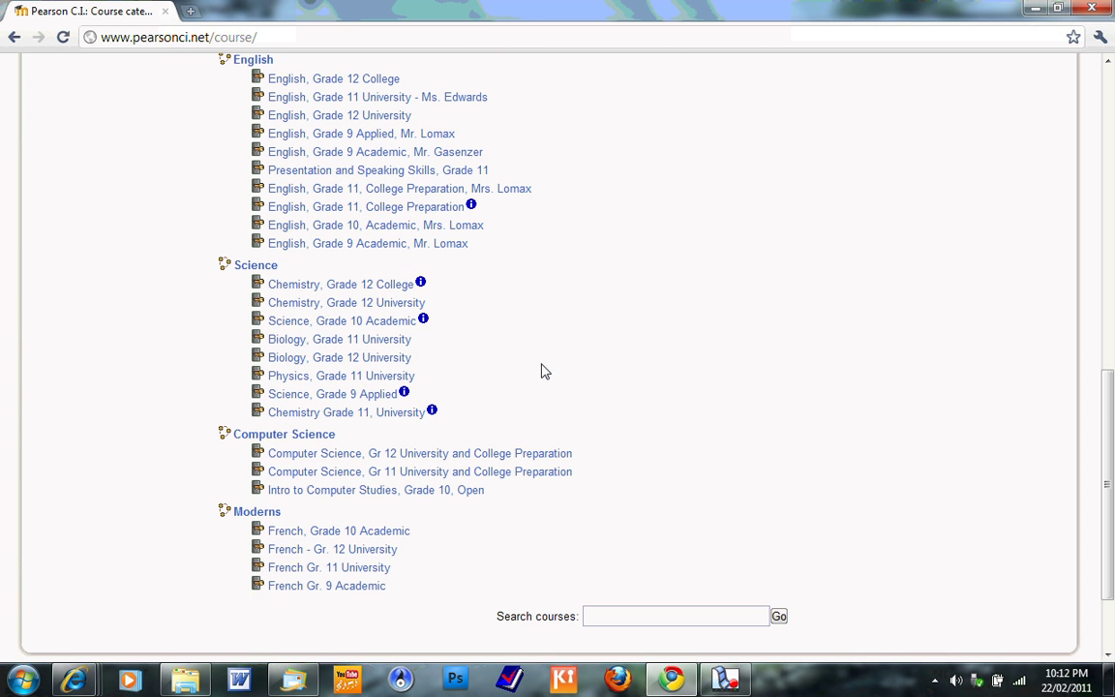
# - Enrol in Intro to Computer Studies, Grade 10, Open using the course enrolment key
pyautogui.click(436, 496)
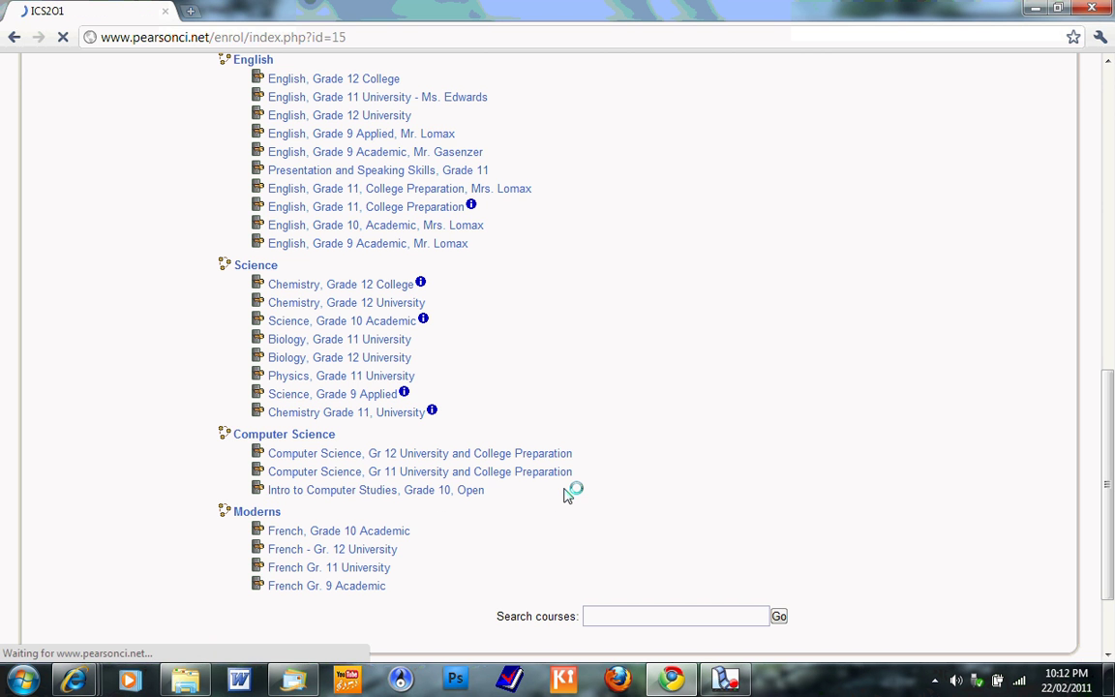
pyautogui.click(395, 250)
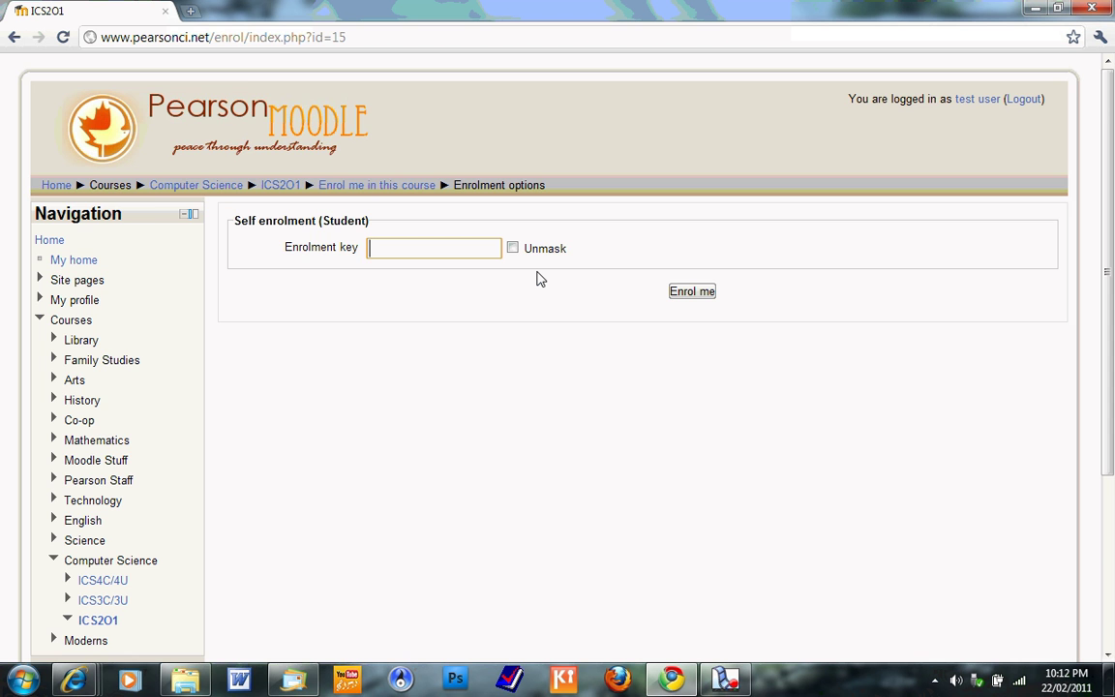
pyautogui.scroll(-1, 540, 279)
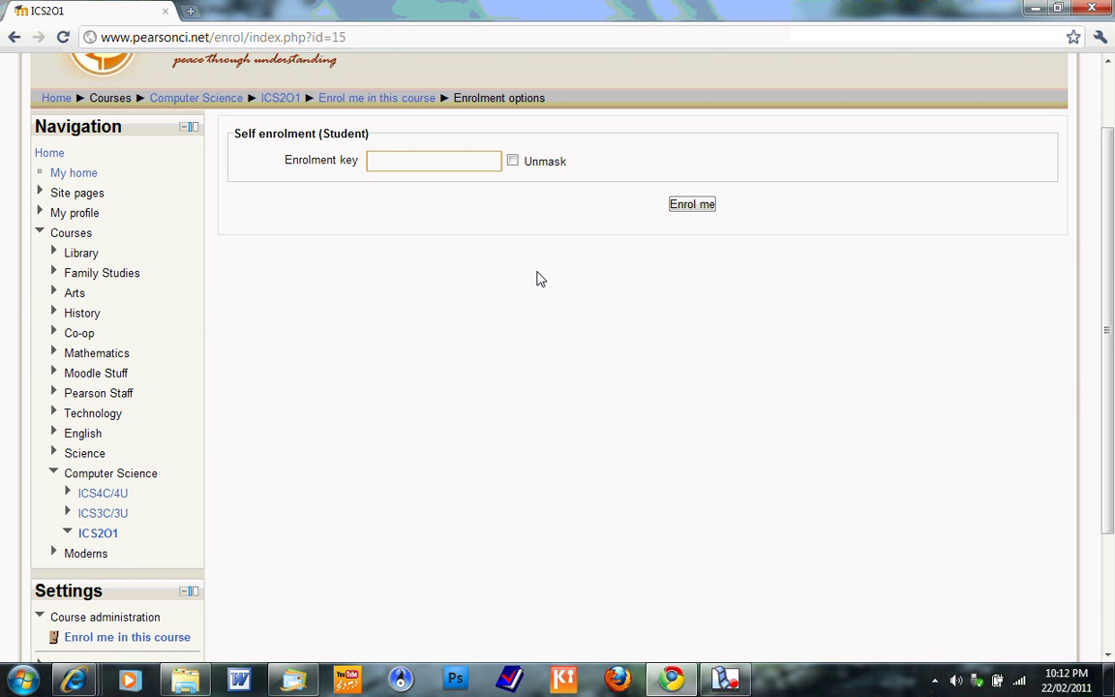
pyautogui.moveTo(407, 159); pyautogui.dragTo(325, 152)
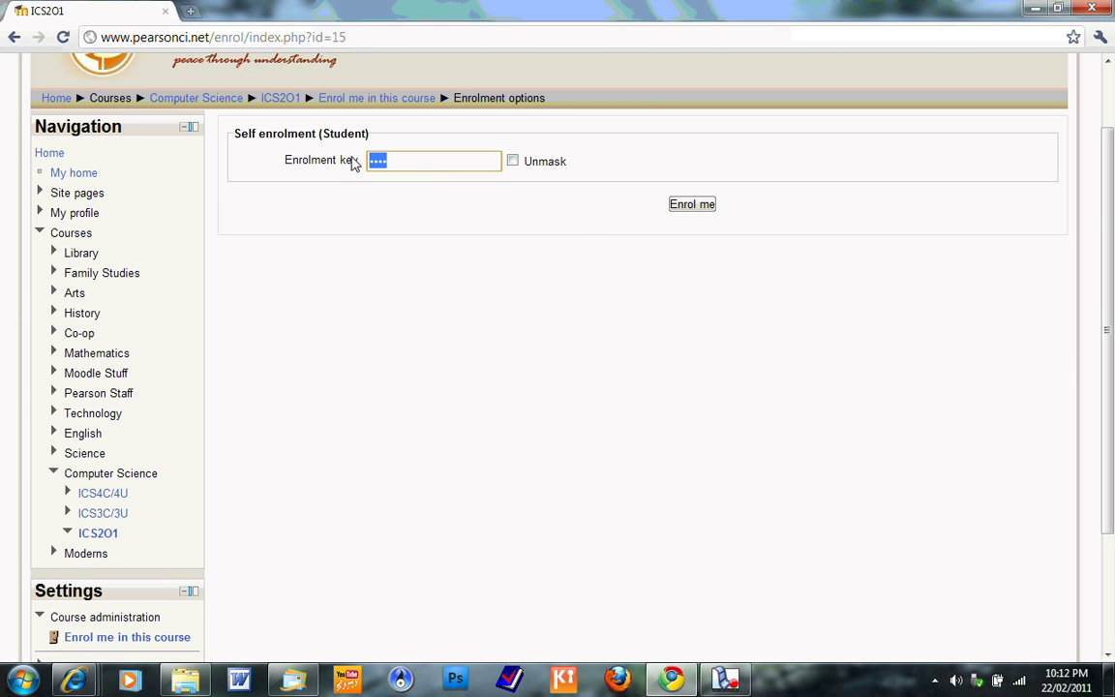
pyautogui.click(677, 204)
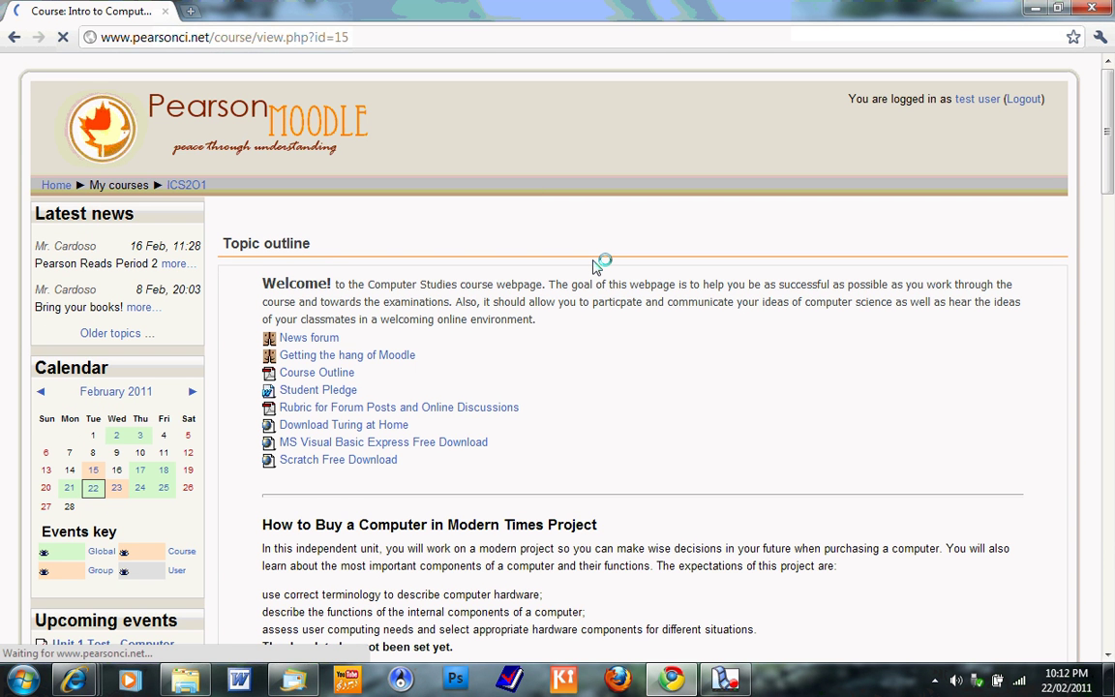
pyautogui.scroll(-3, 595, 263)
pyautogui.scroll(3, 596, 263)
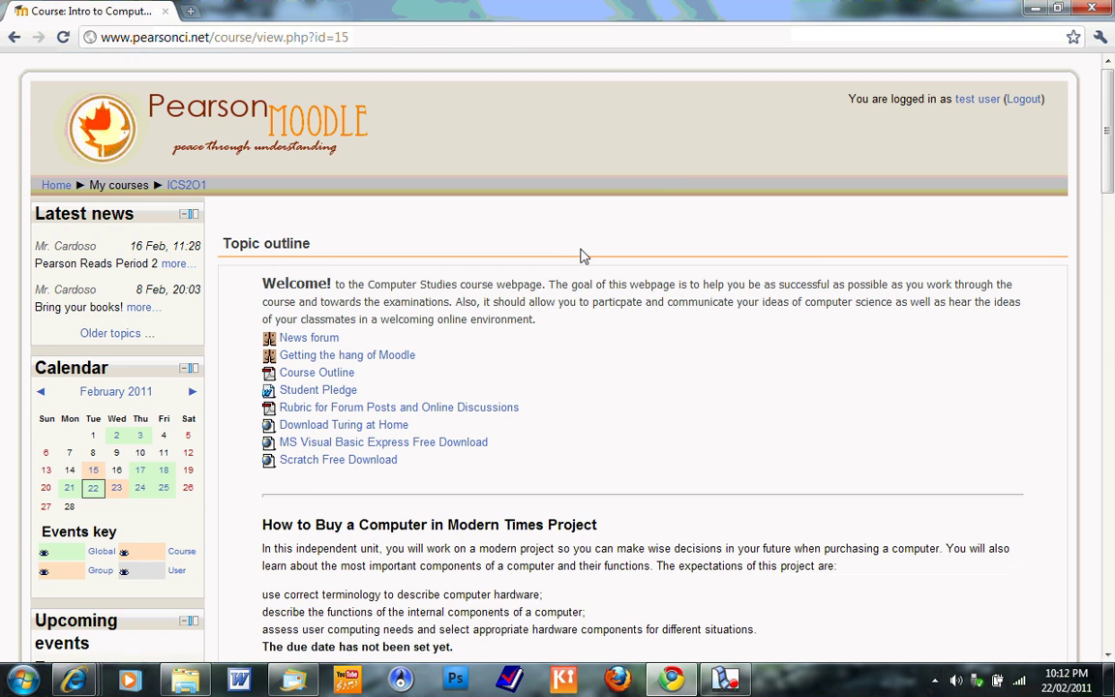
# - Open the course welcome email in Outlook Web App
pyautogui.moveTo(78, 683)
pyautogui.click(113, 591)
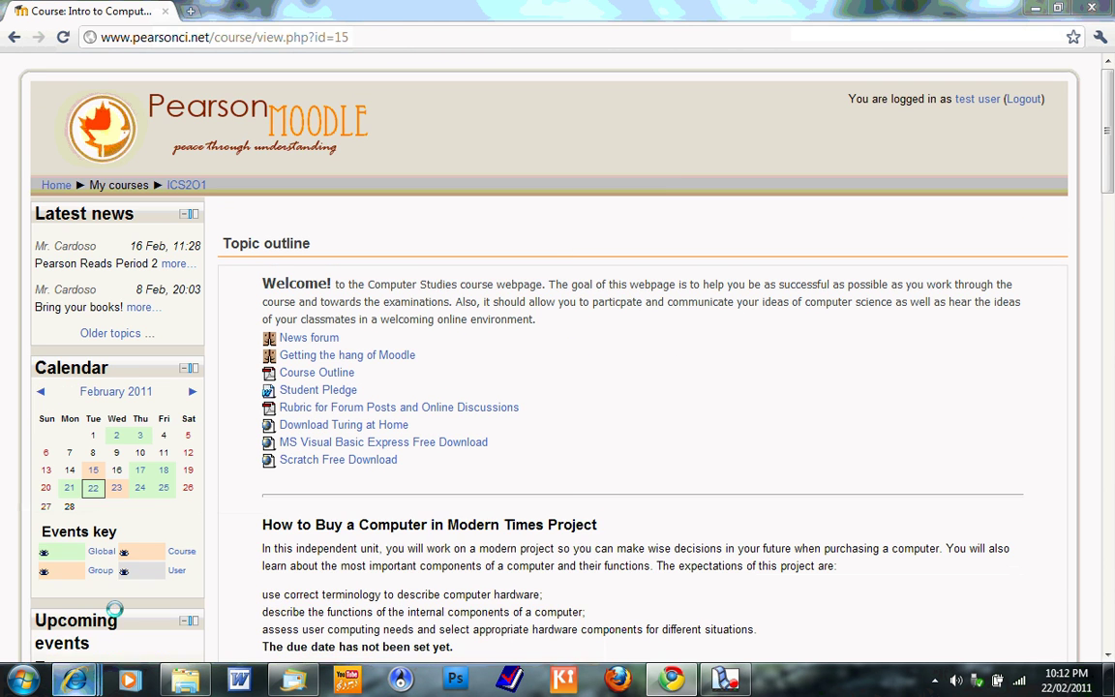
pyautogui.click(329, 275)
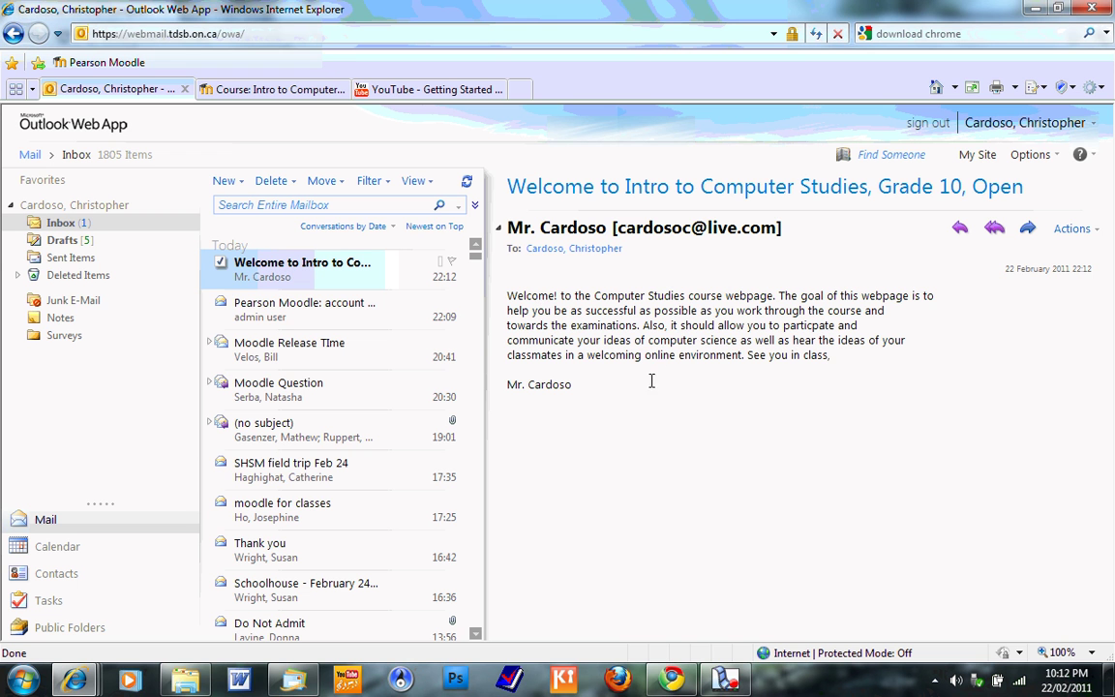
# - Minimize the Outlook window to return to the ICS2O1 course page
pyautogui.click(1033, 9)
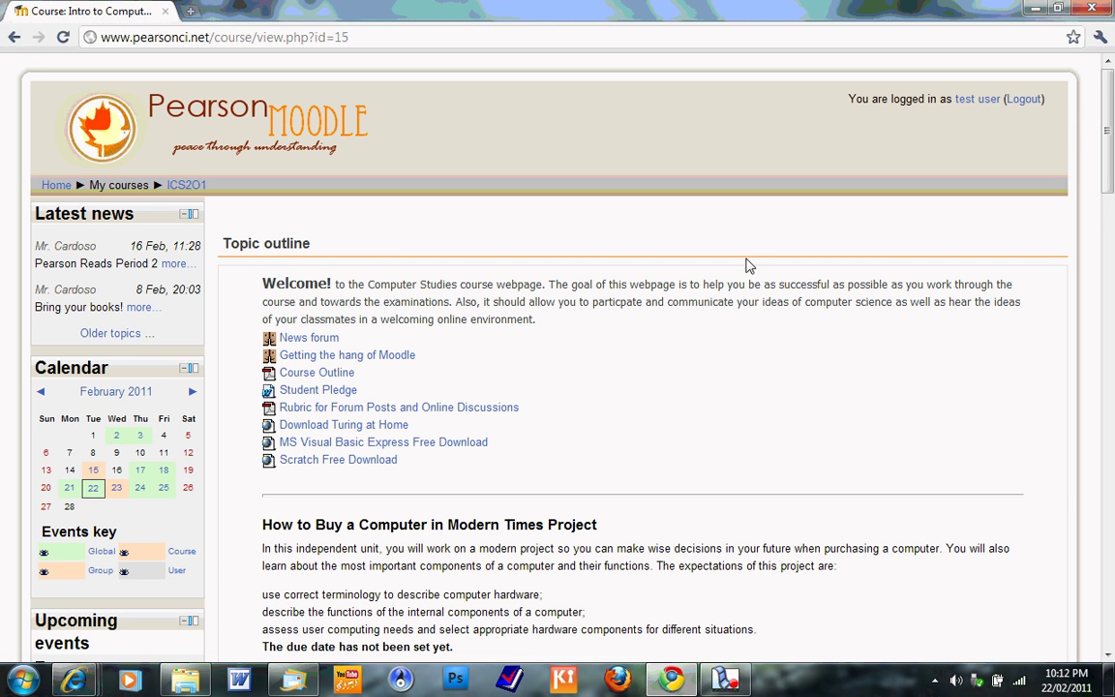